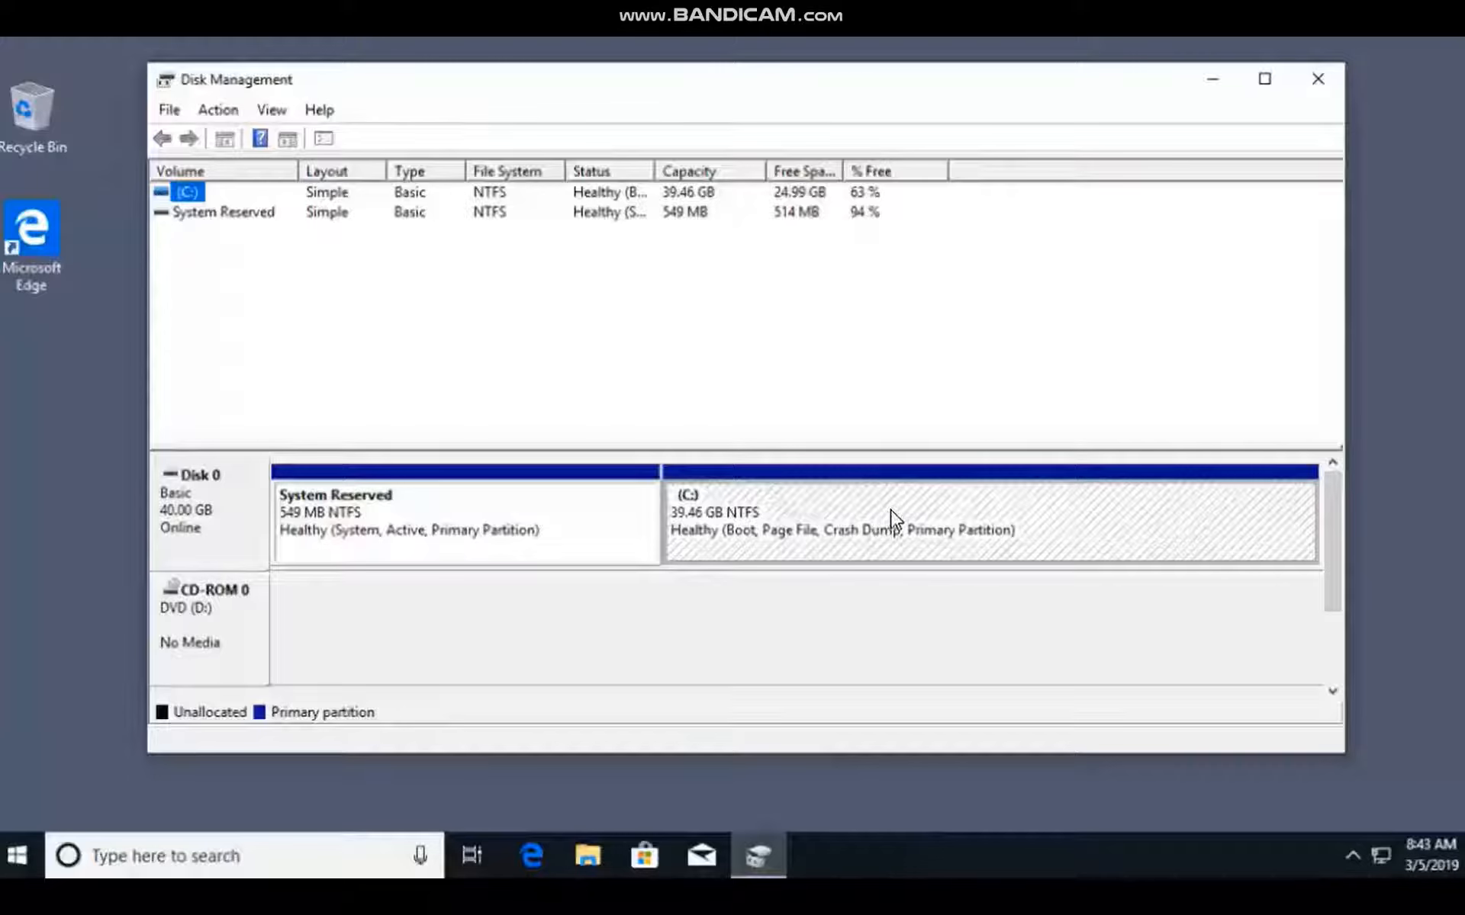
Shrink the C: volume on Disk 0 by 10240 MB.
left_click(744, 522)
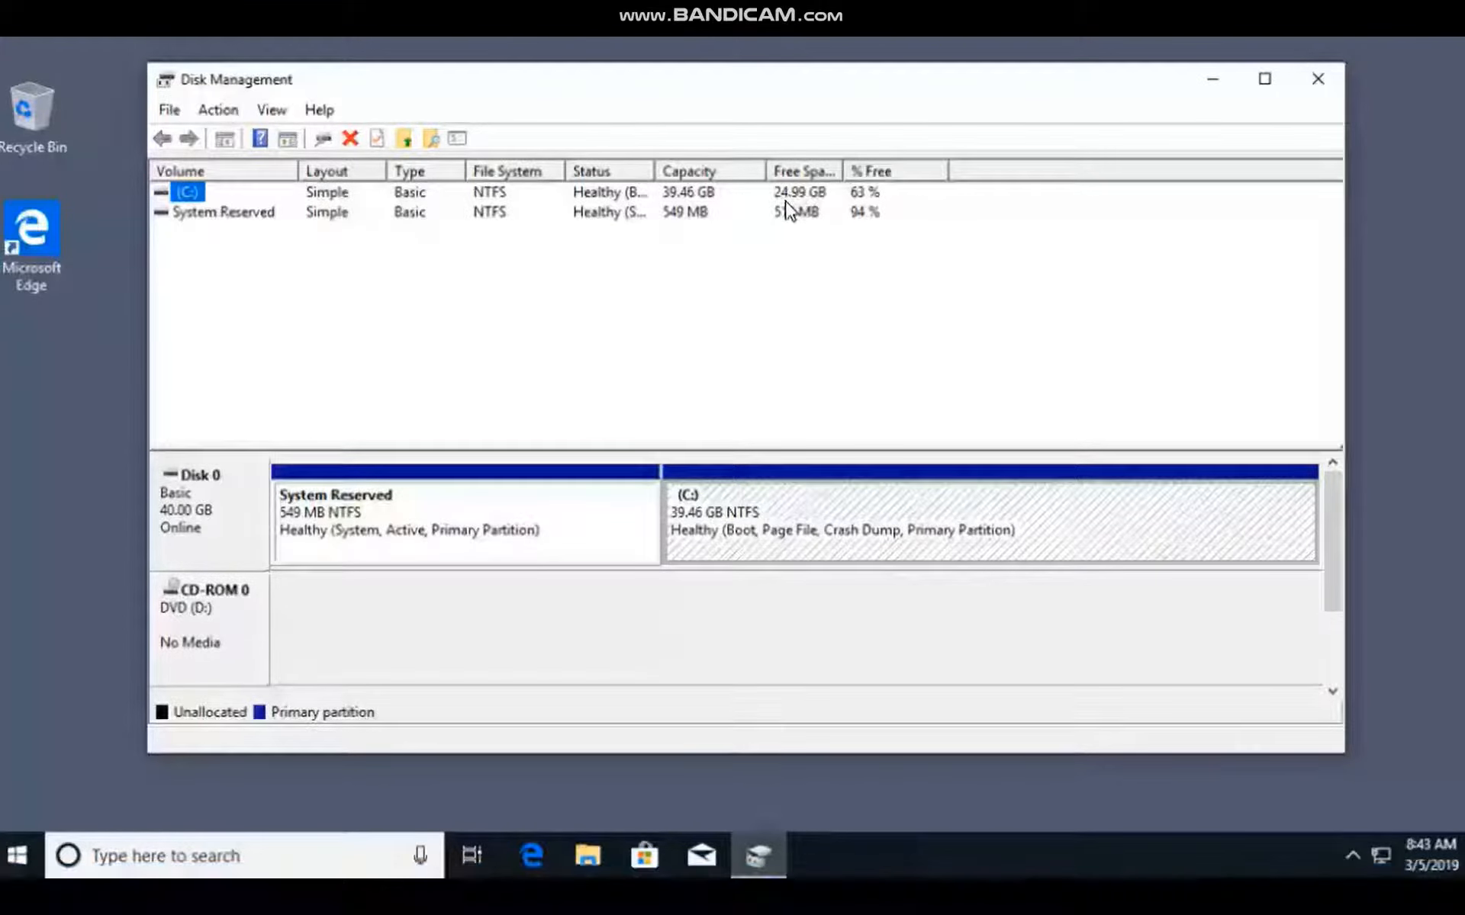
left_click(776, 507)
right_click(788, 534)
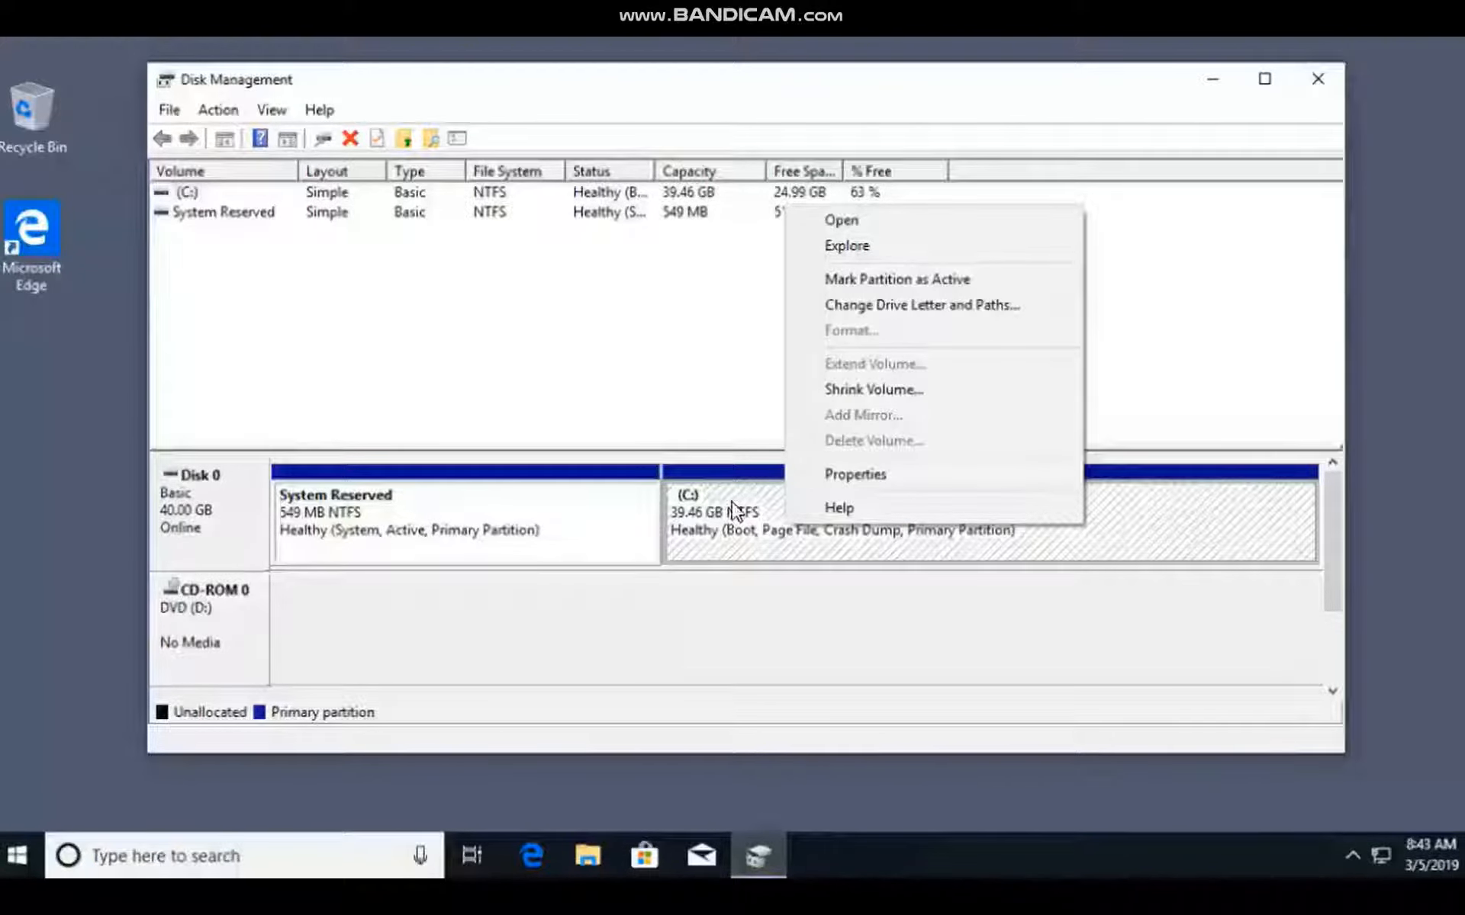
left_click(868, 390)
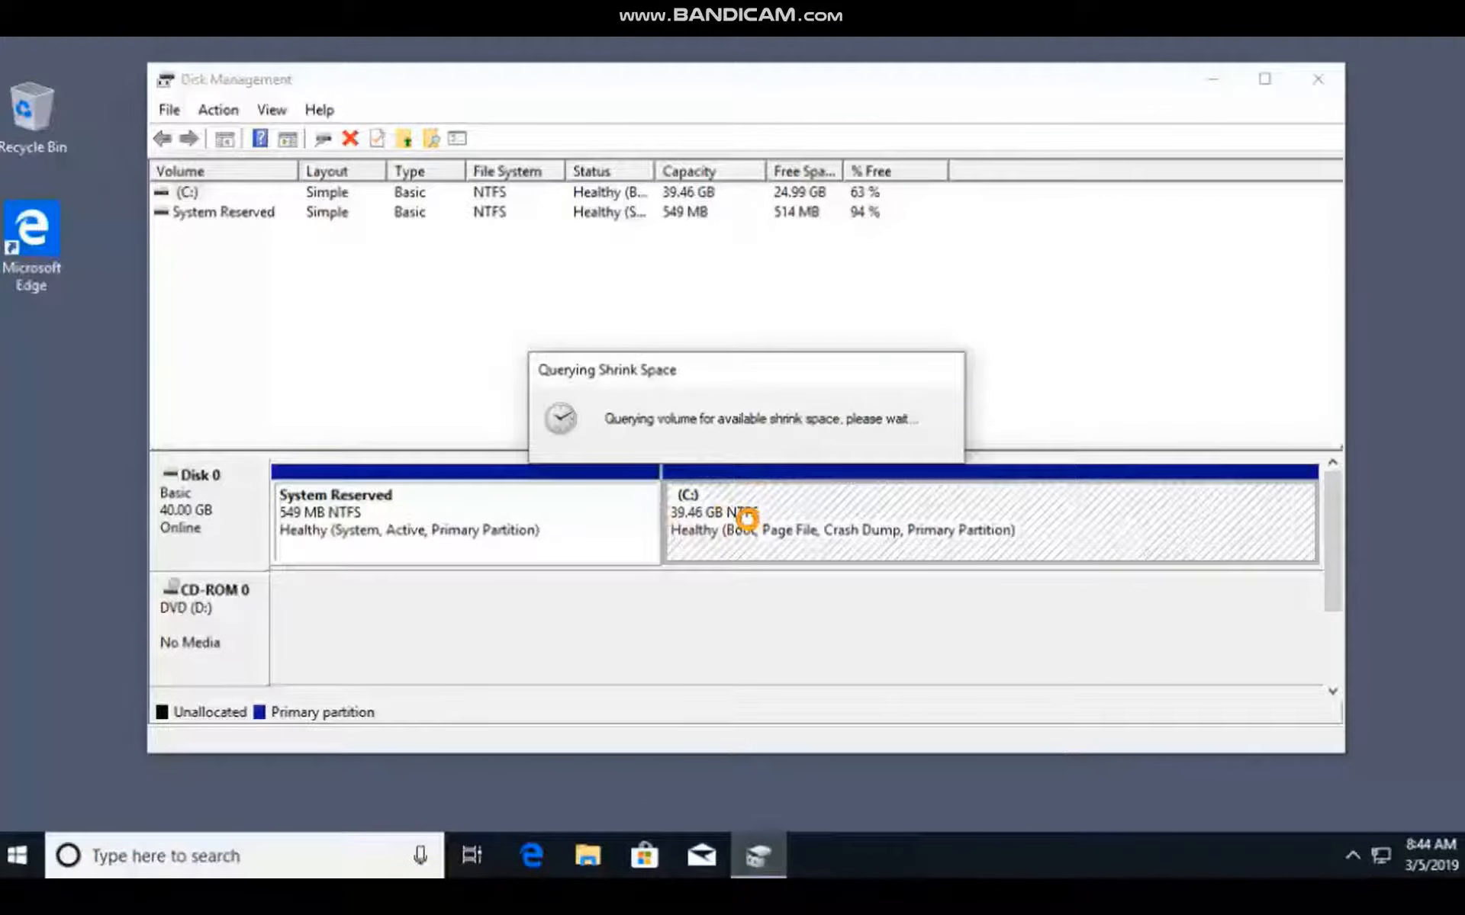
left_click(912, 360)
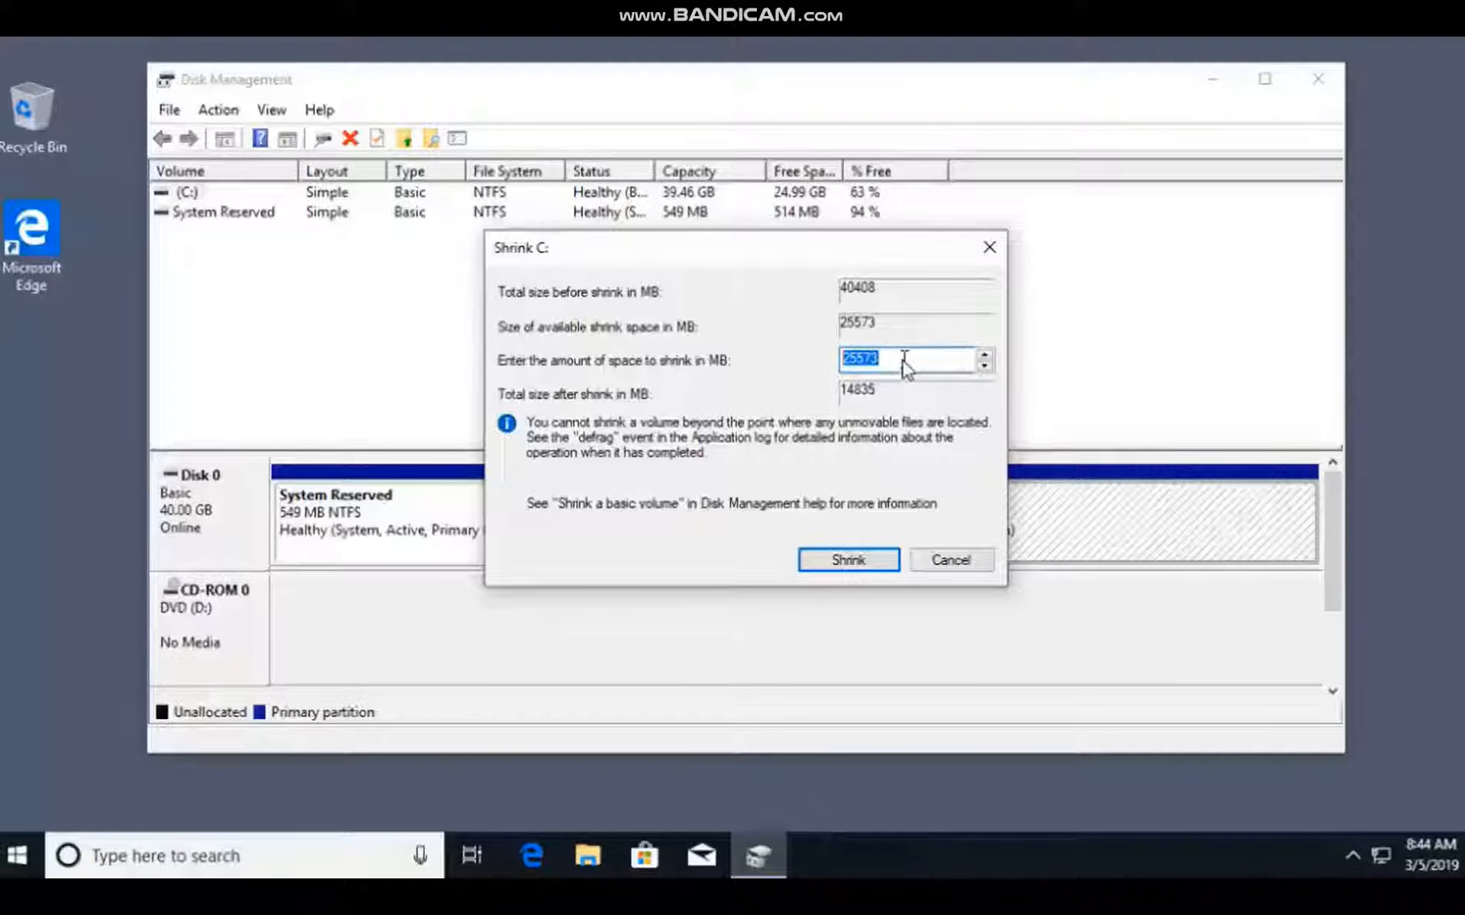
type("10240")
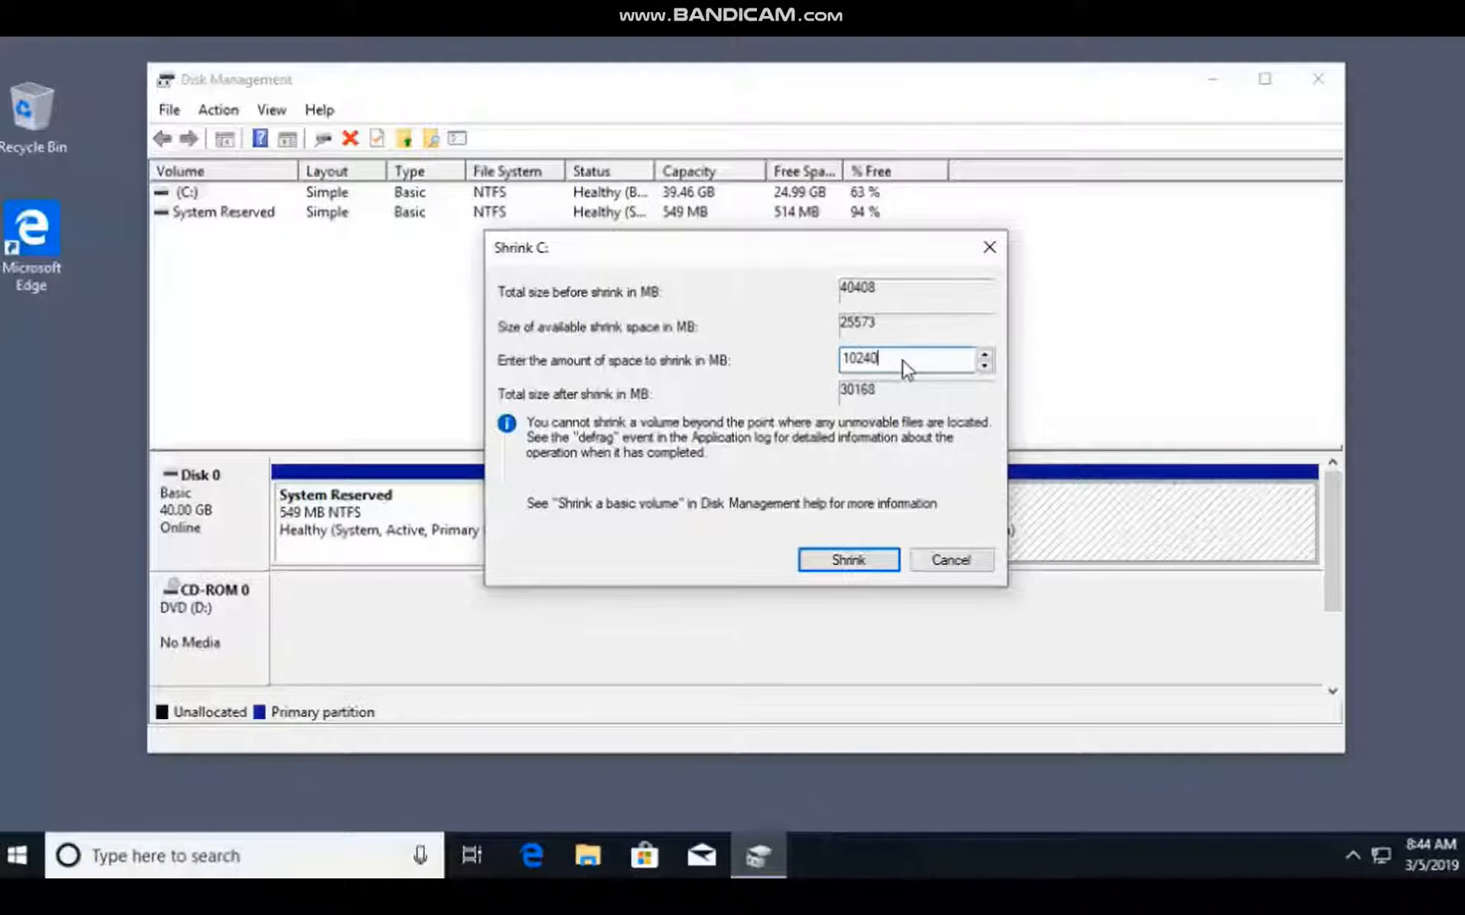
left_click(863, 563)
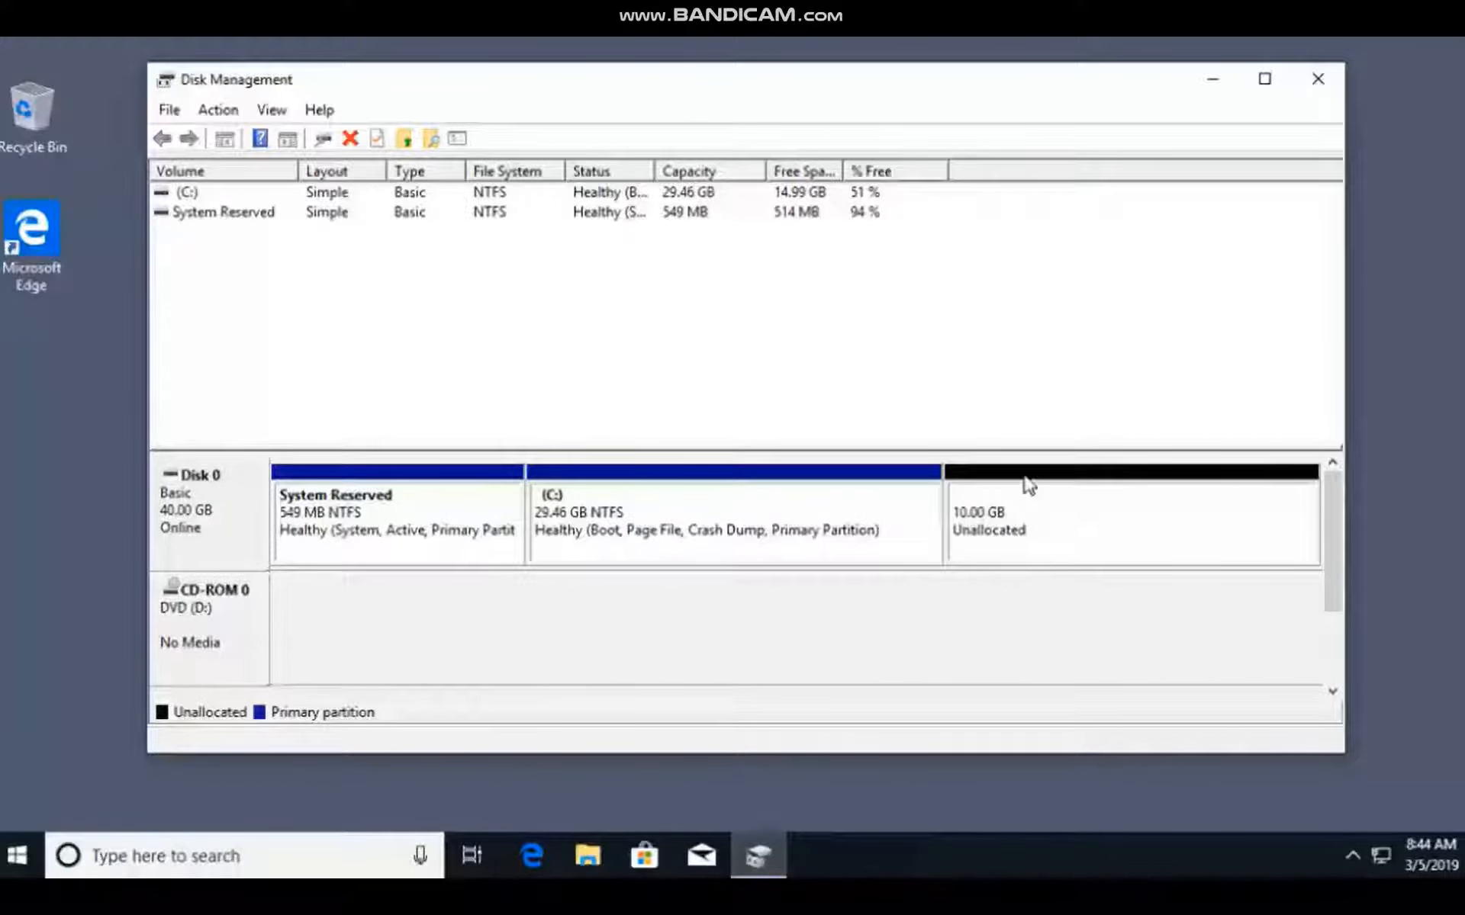
Examine the C: volume's capacity and free space, and the volume options offered for the unallocated space on Disk 0.
left_click(194, 194)
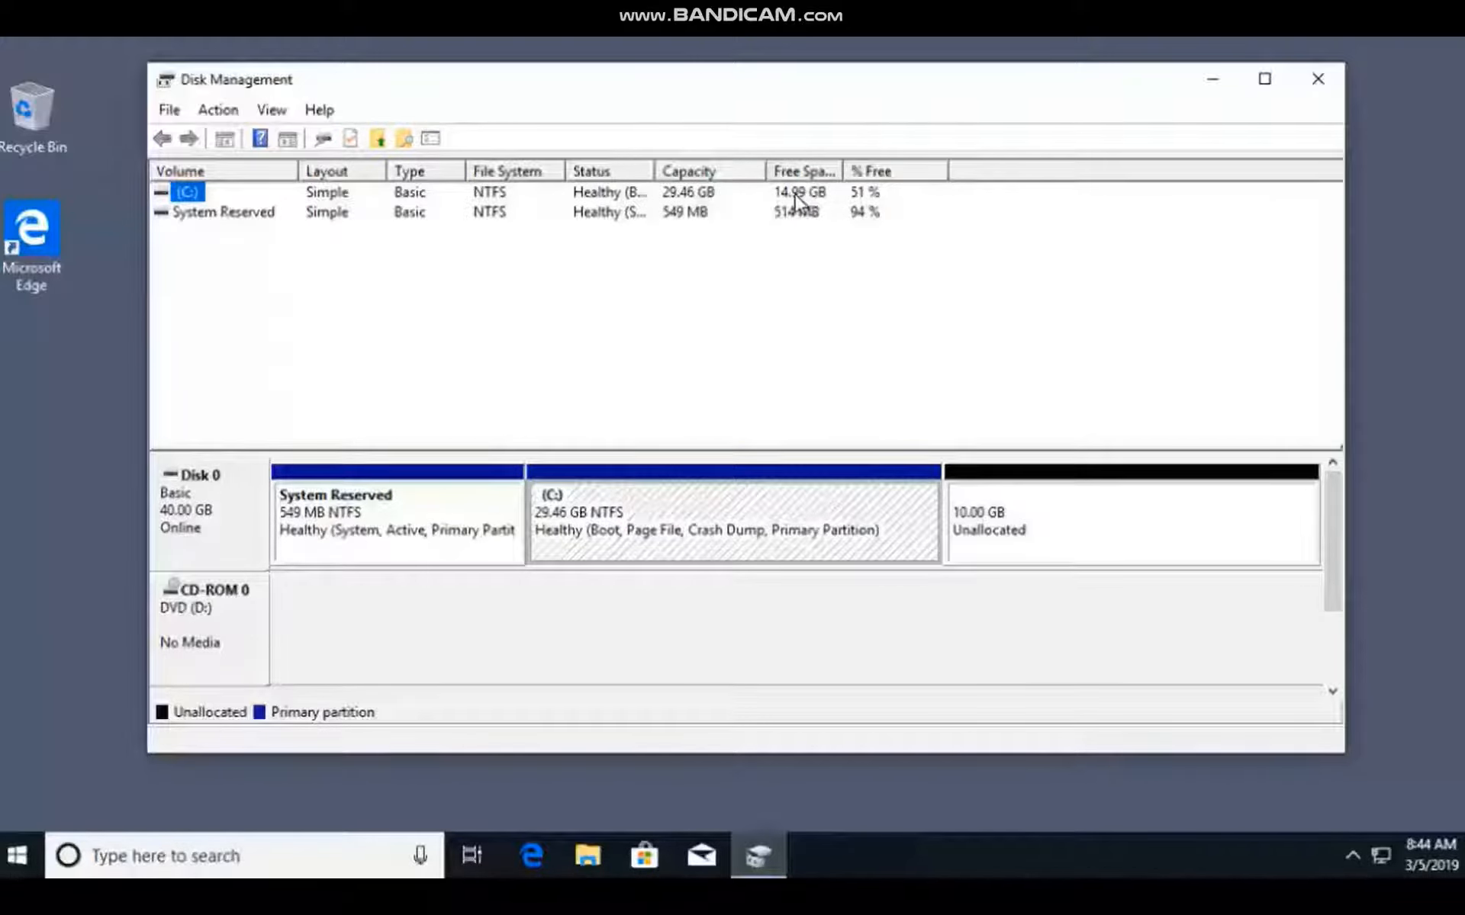
left_click(1018, 511)
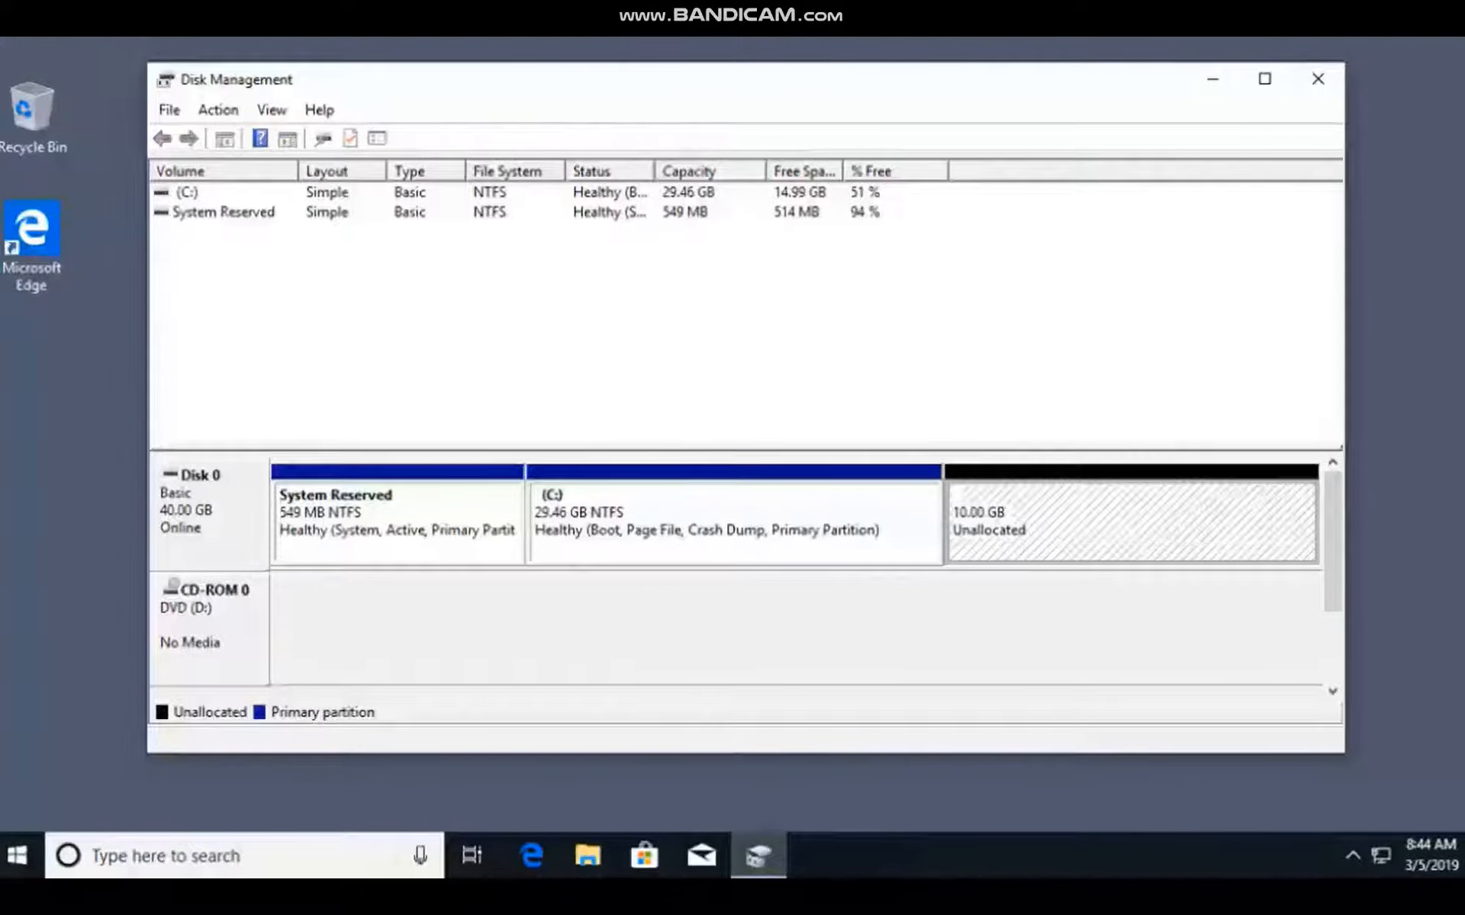
right_click(1093, 524)
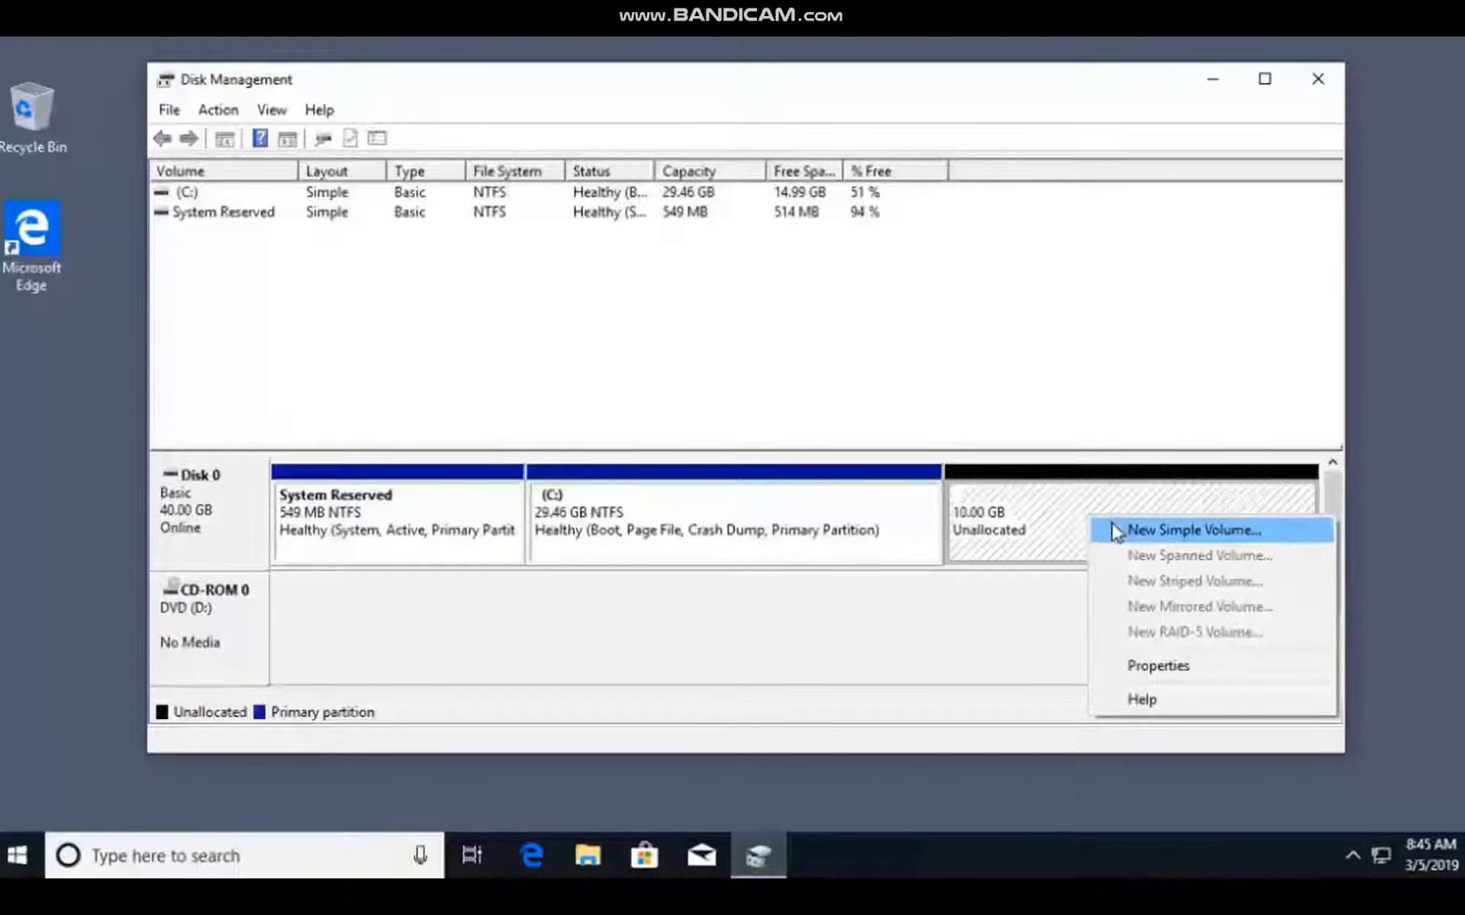
left_click(1030, 579)
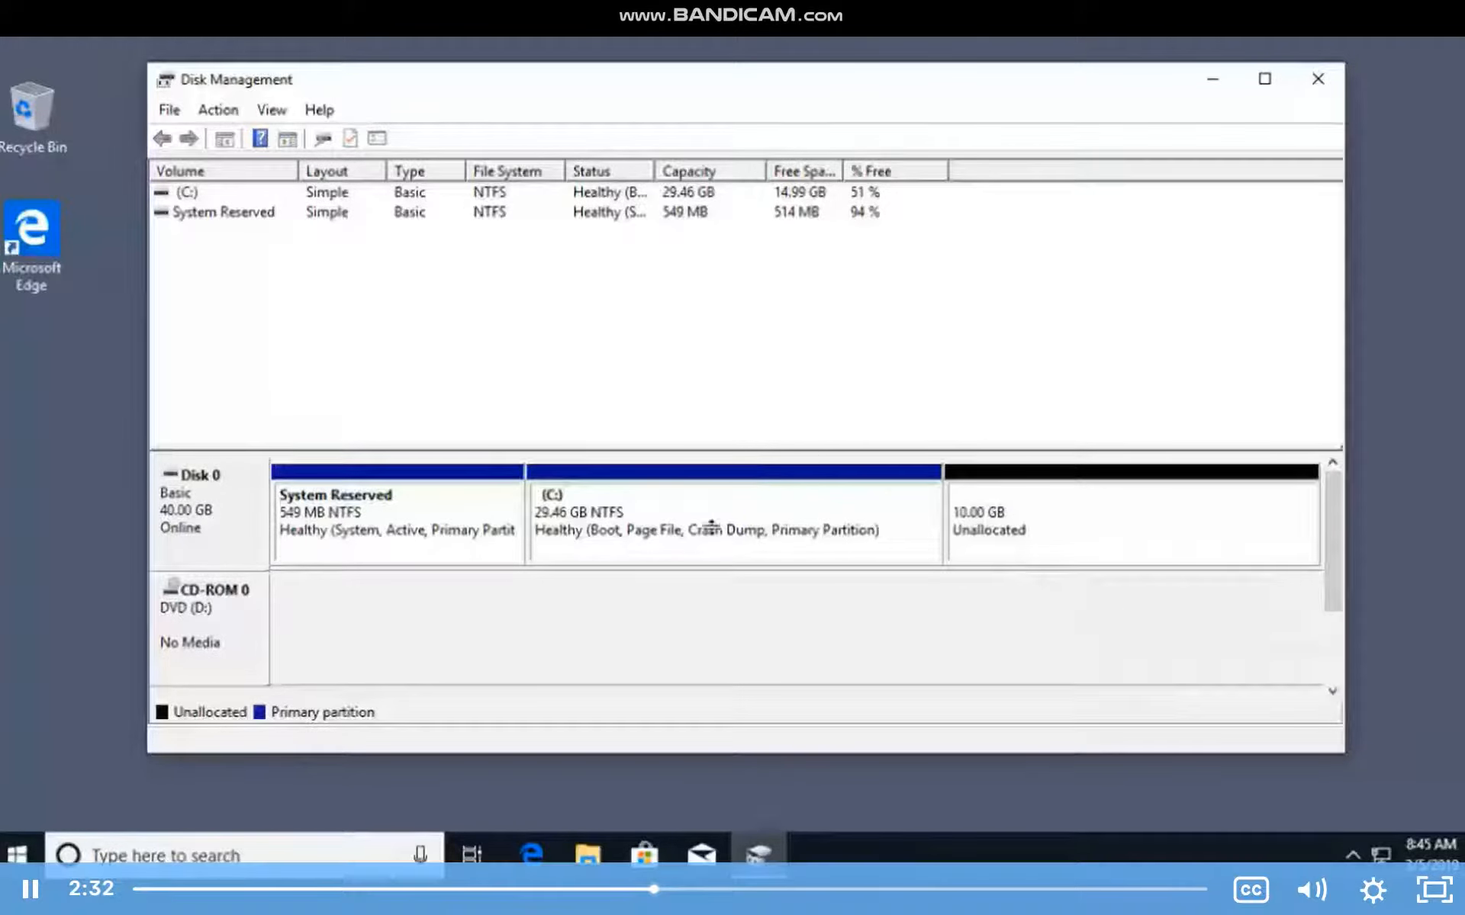
Switch to File Explorer to view the drives under This PC, and minimize it to return to Disk Management.
left_click(584, 851)
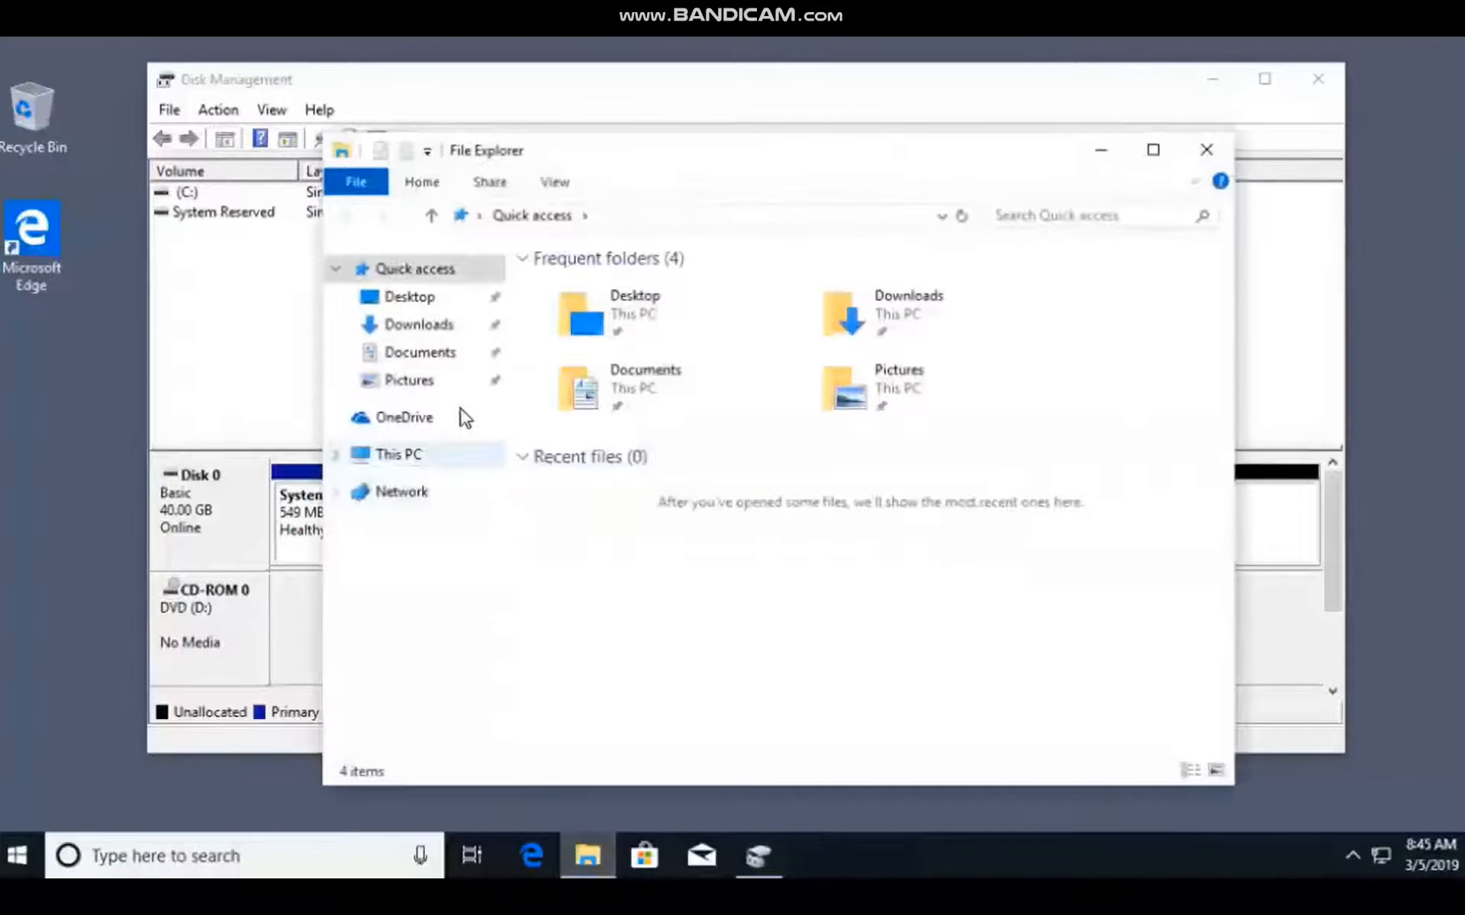
left_click(395, 458)
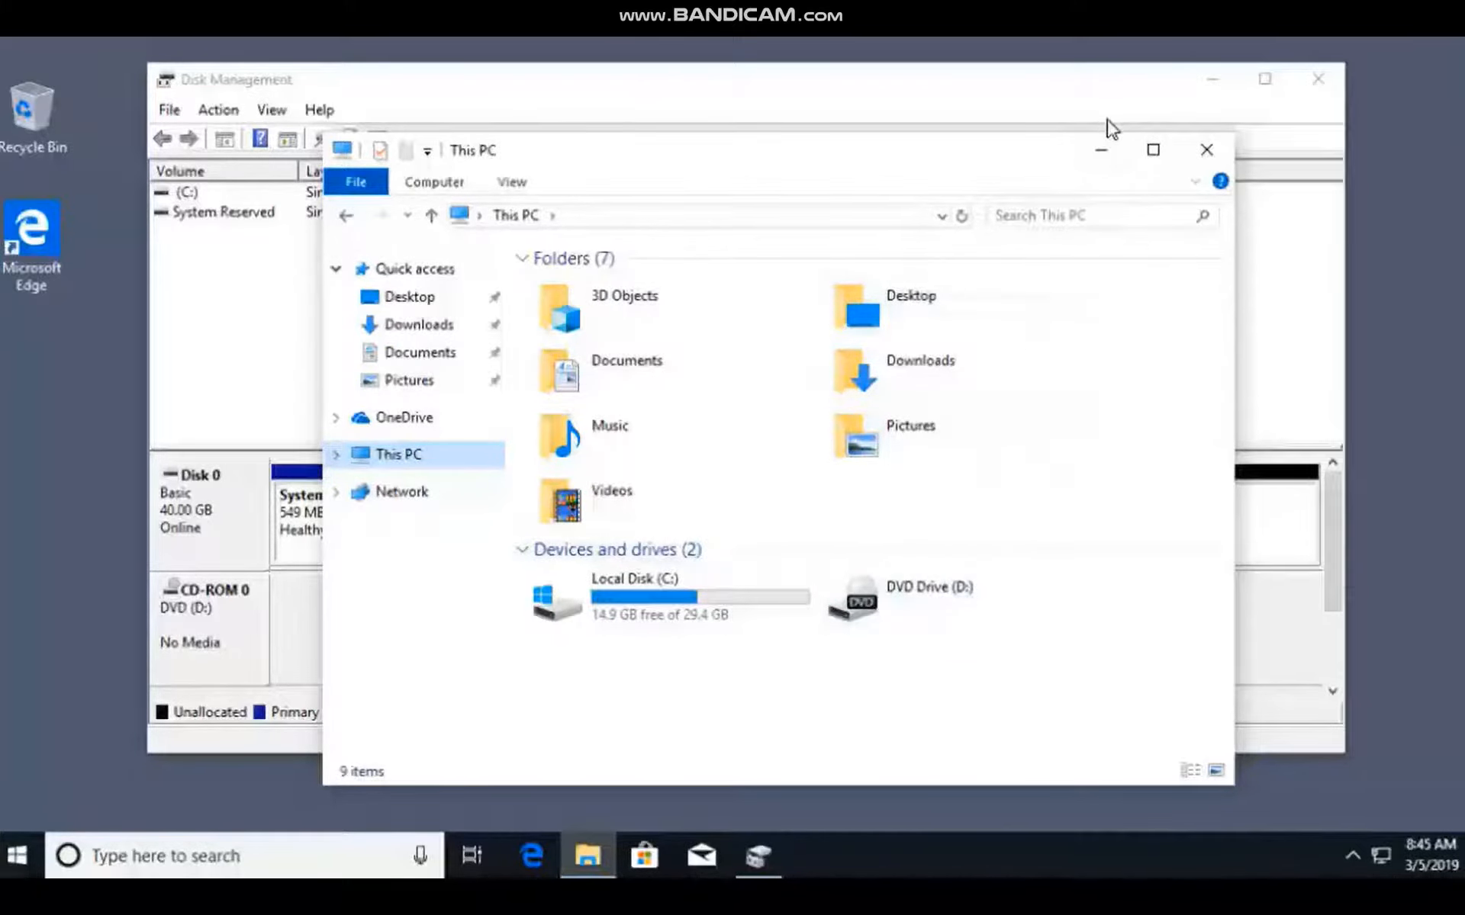
left_click(1101, 150)
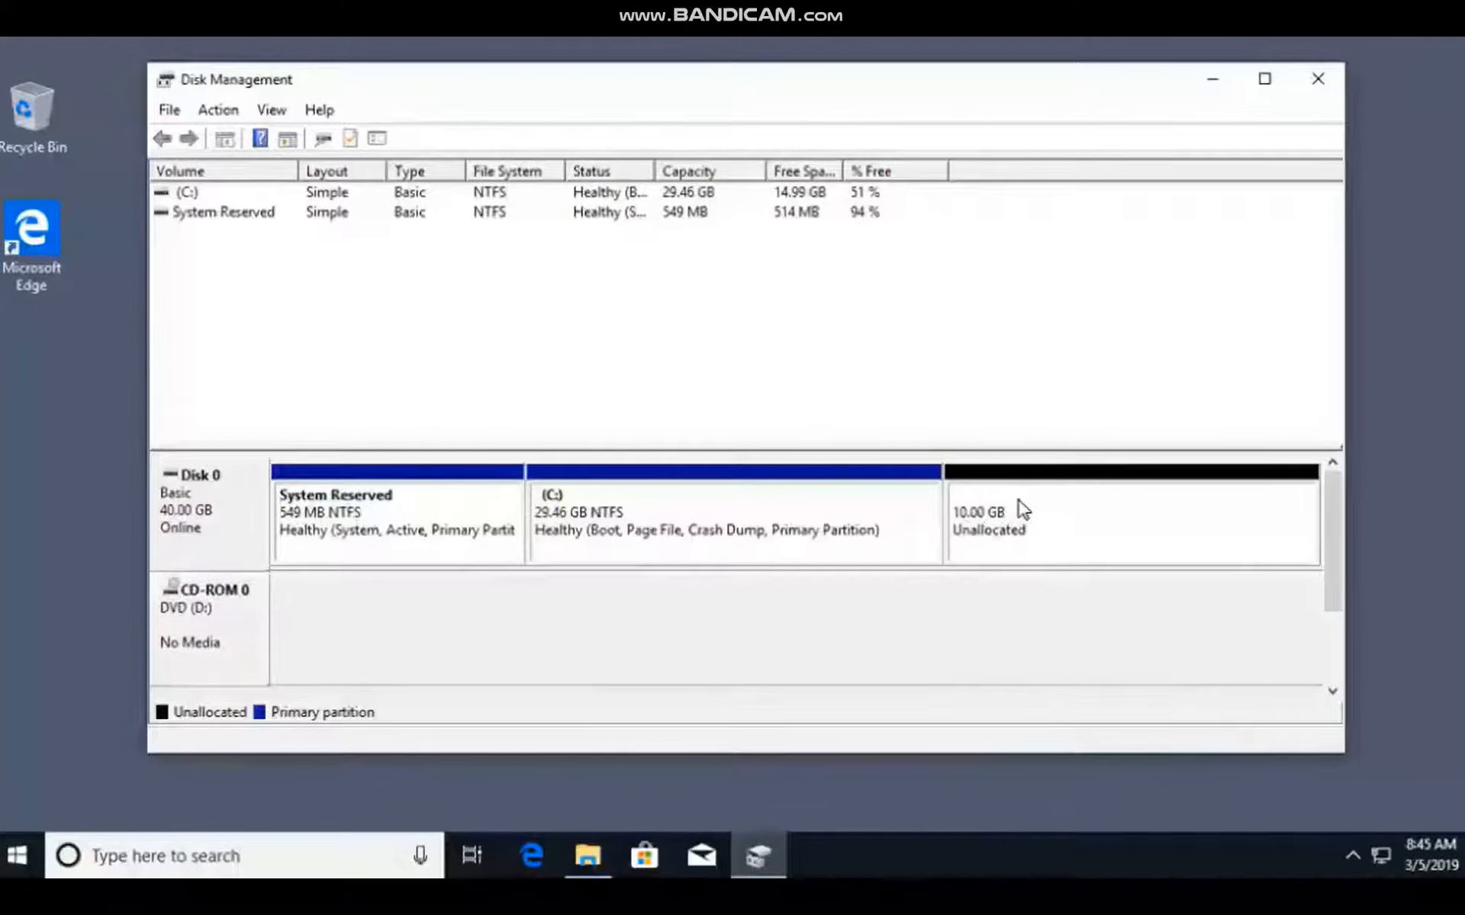
Start a new simple volume in the unallocated space, using the full 10240 MB and assigning drive letter X.
right_click(1030, 517)
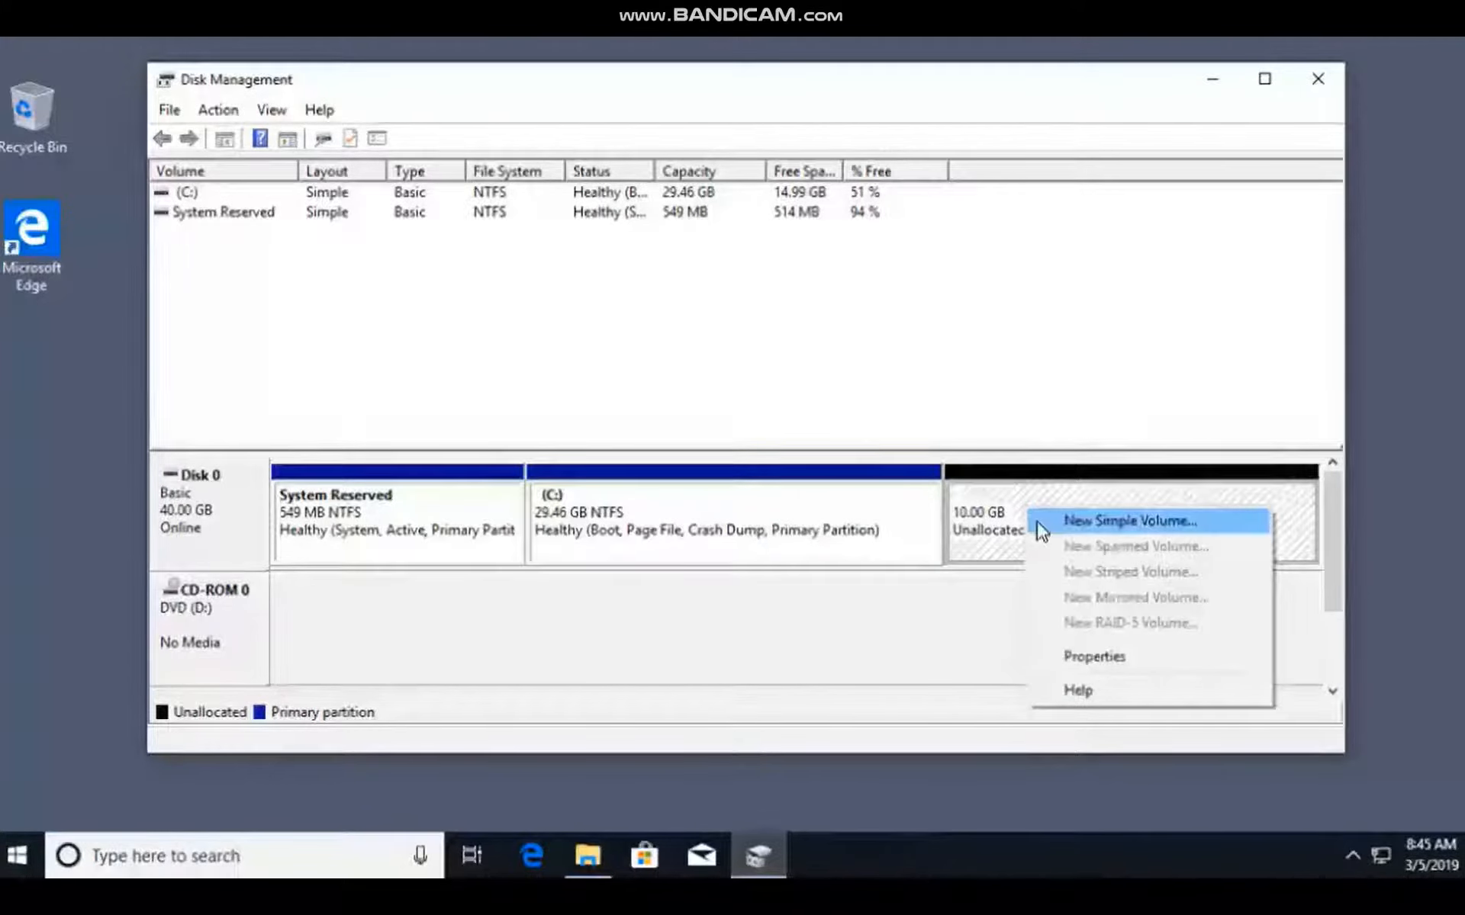
left_click(1105, 521)
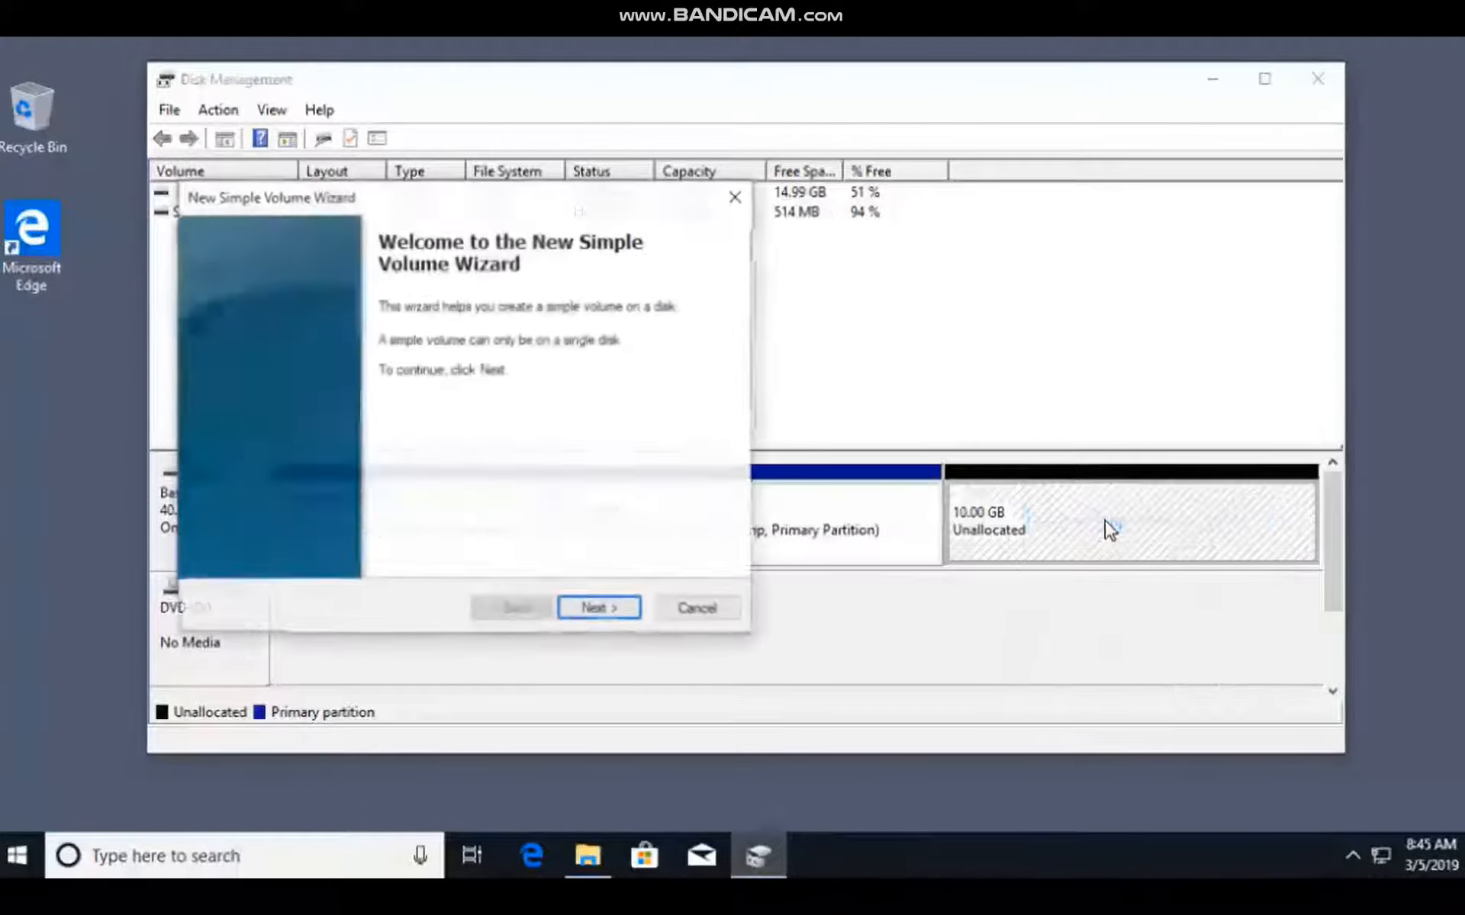
left_click(615, 609)
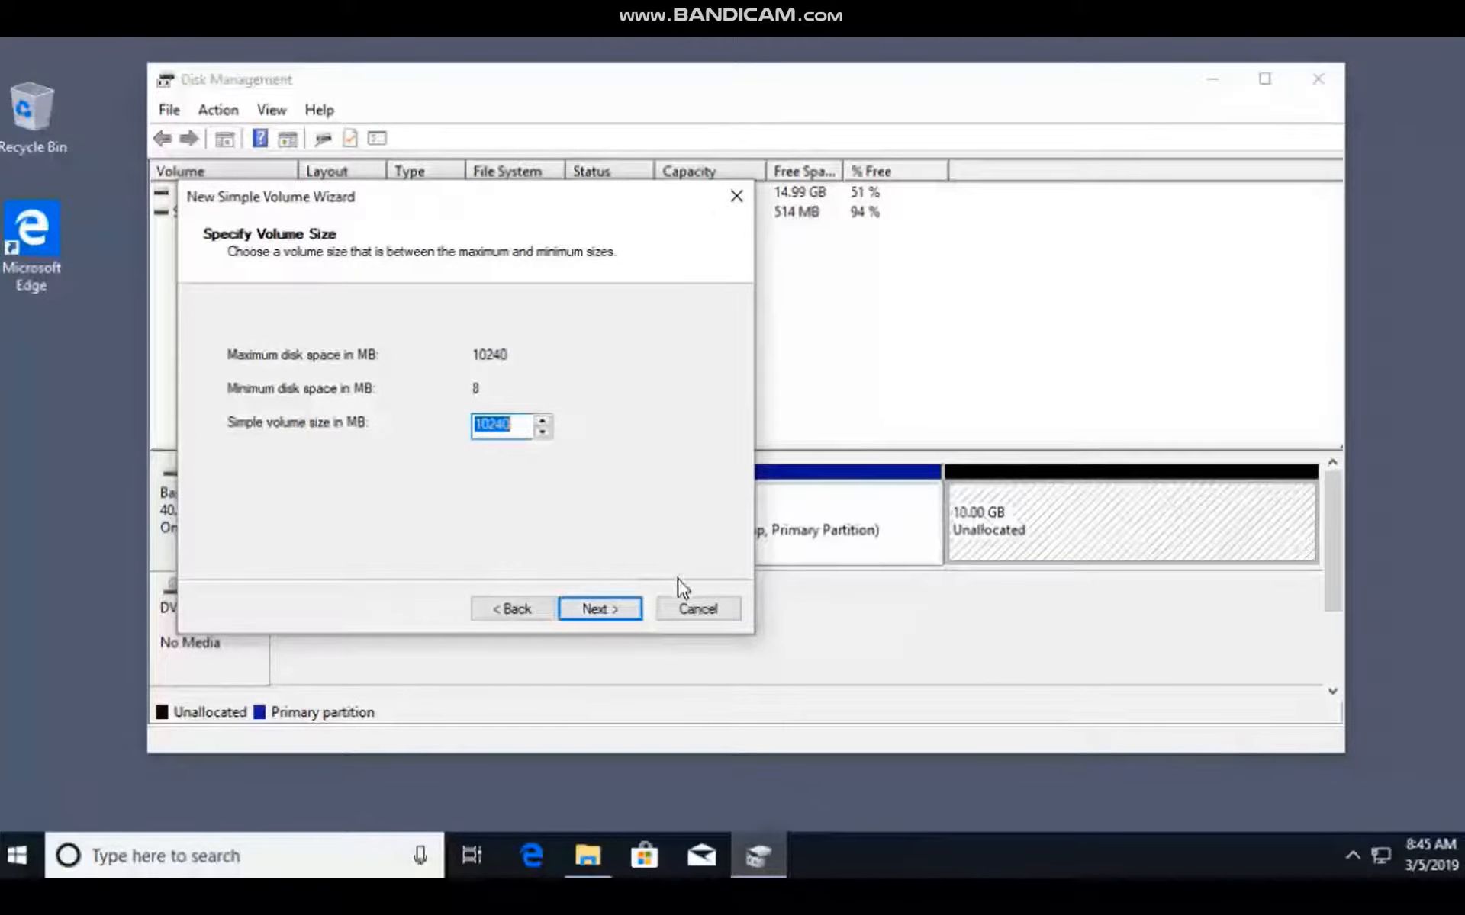
left_click(608, 612)
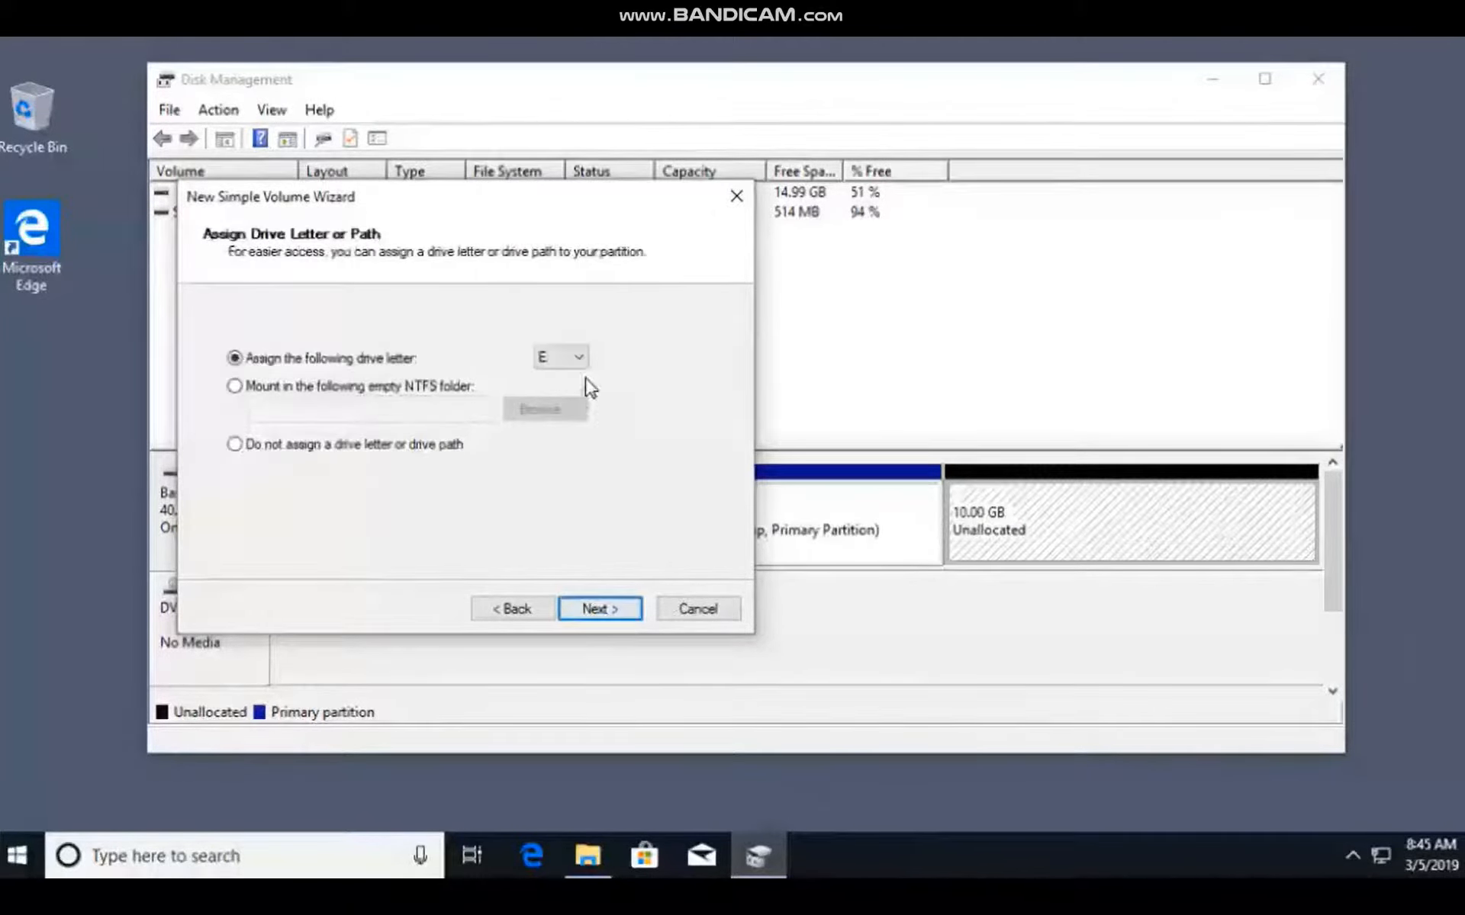
left_click(572, 358)
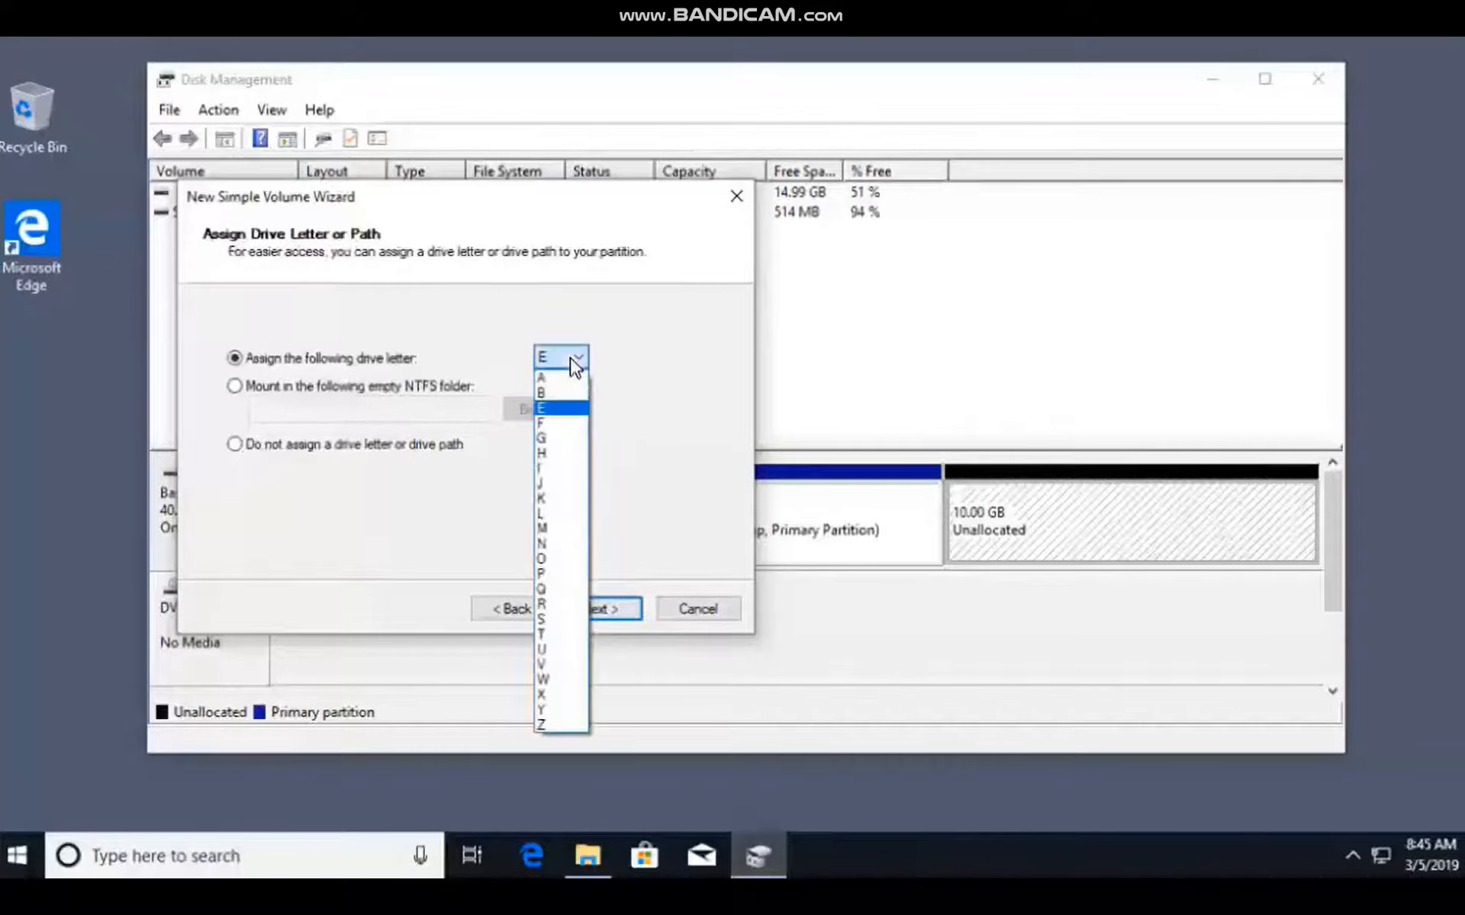
left_click(561, 698)
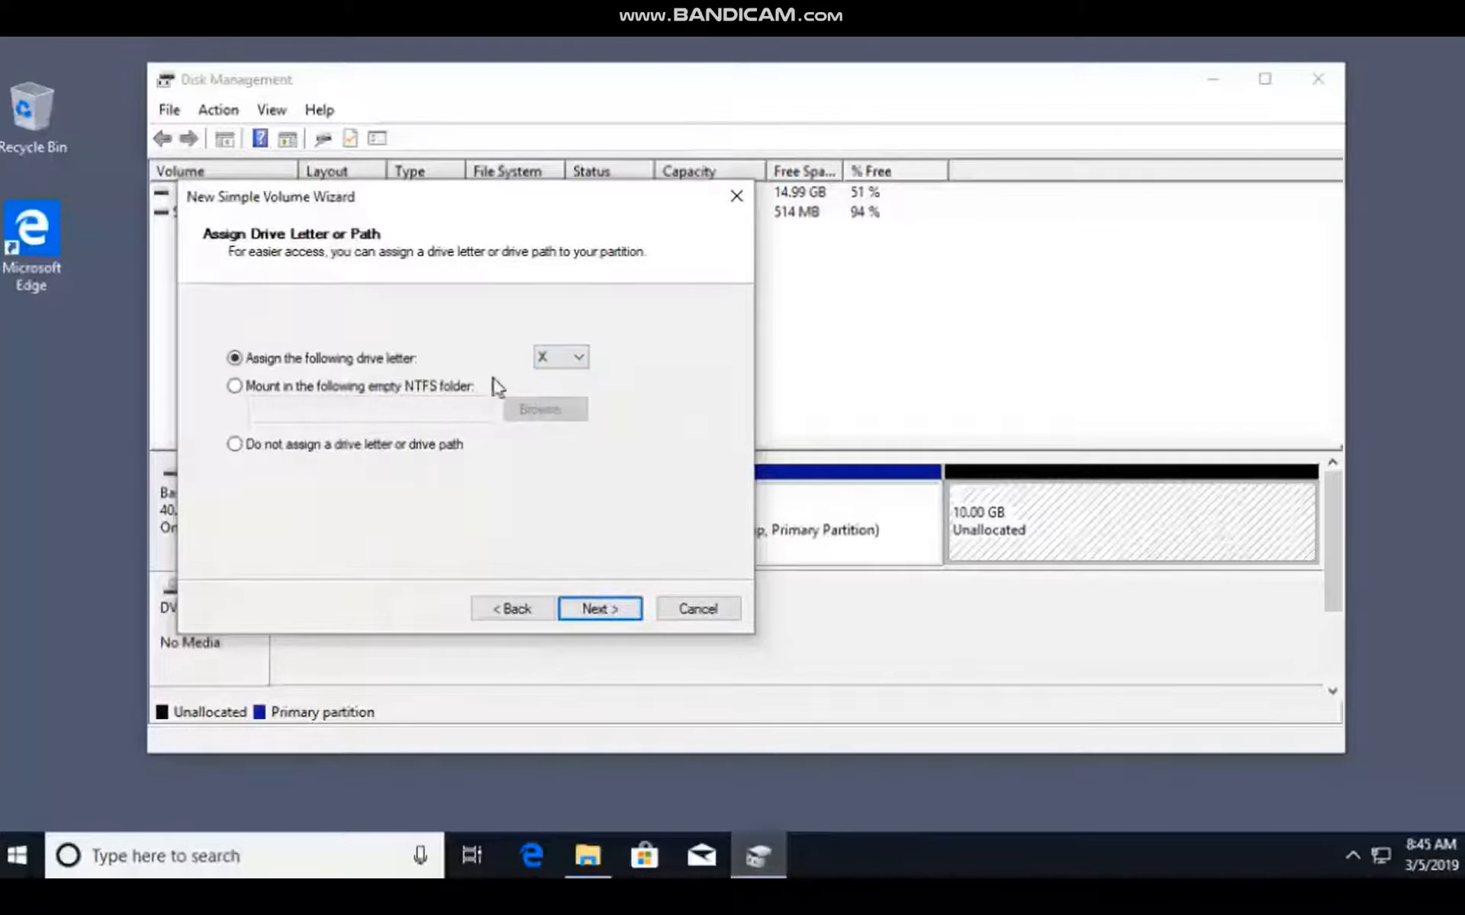
left_click(601, 608)
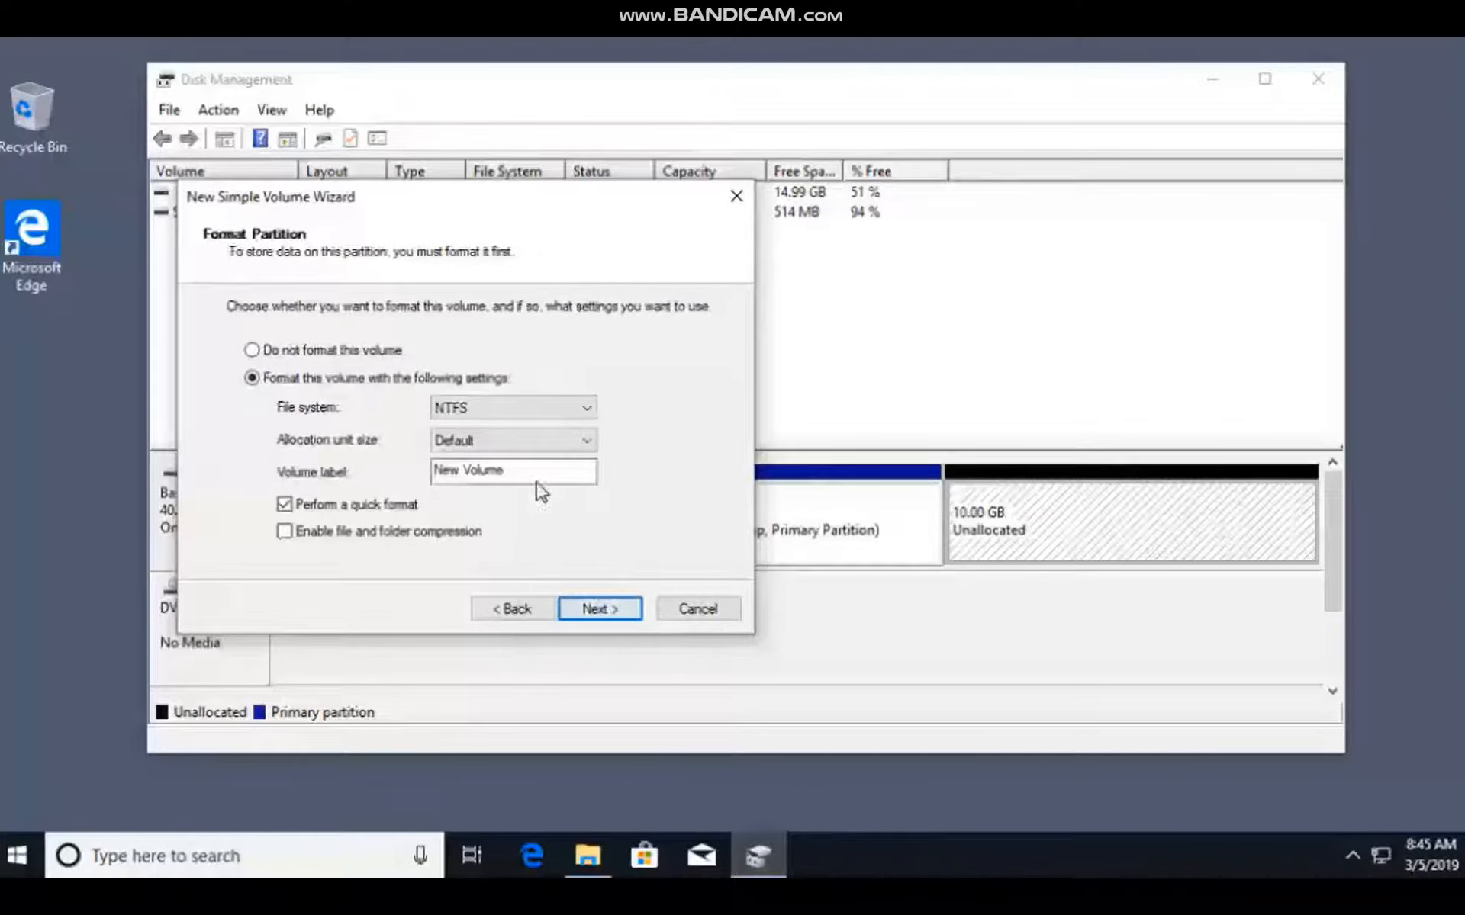
Format the new volume as NTFS with the label Files, keeping quick format enabled, and finish the New Simple Volume Wizard.
left_click(586, 405)
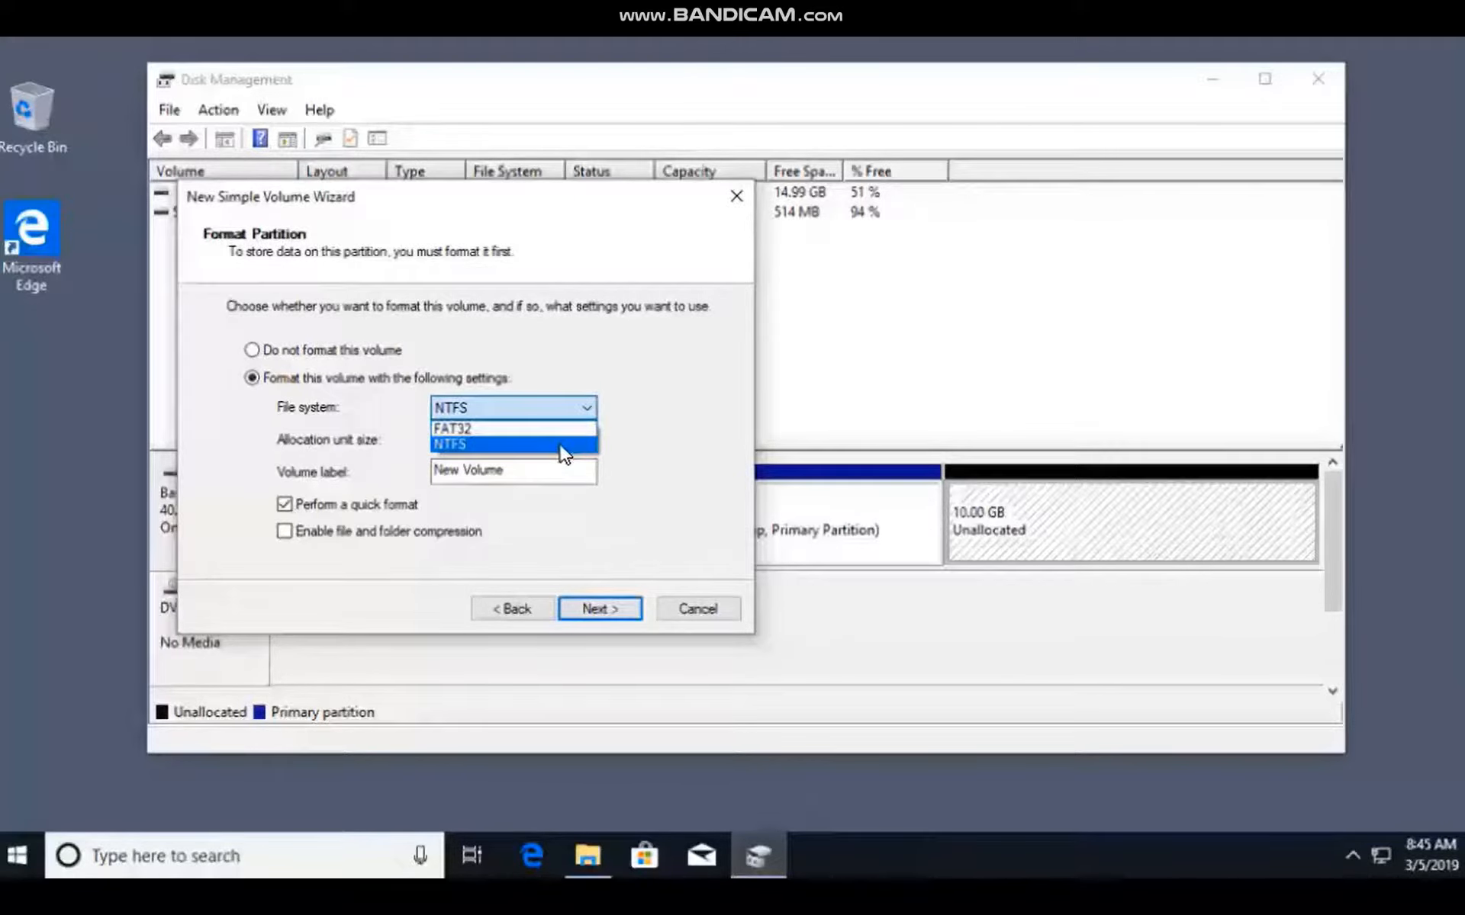
left_click(546, 447)
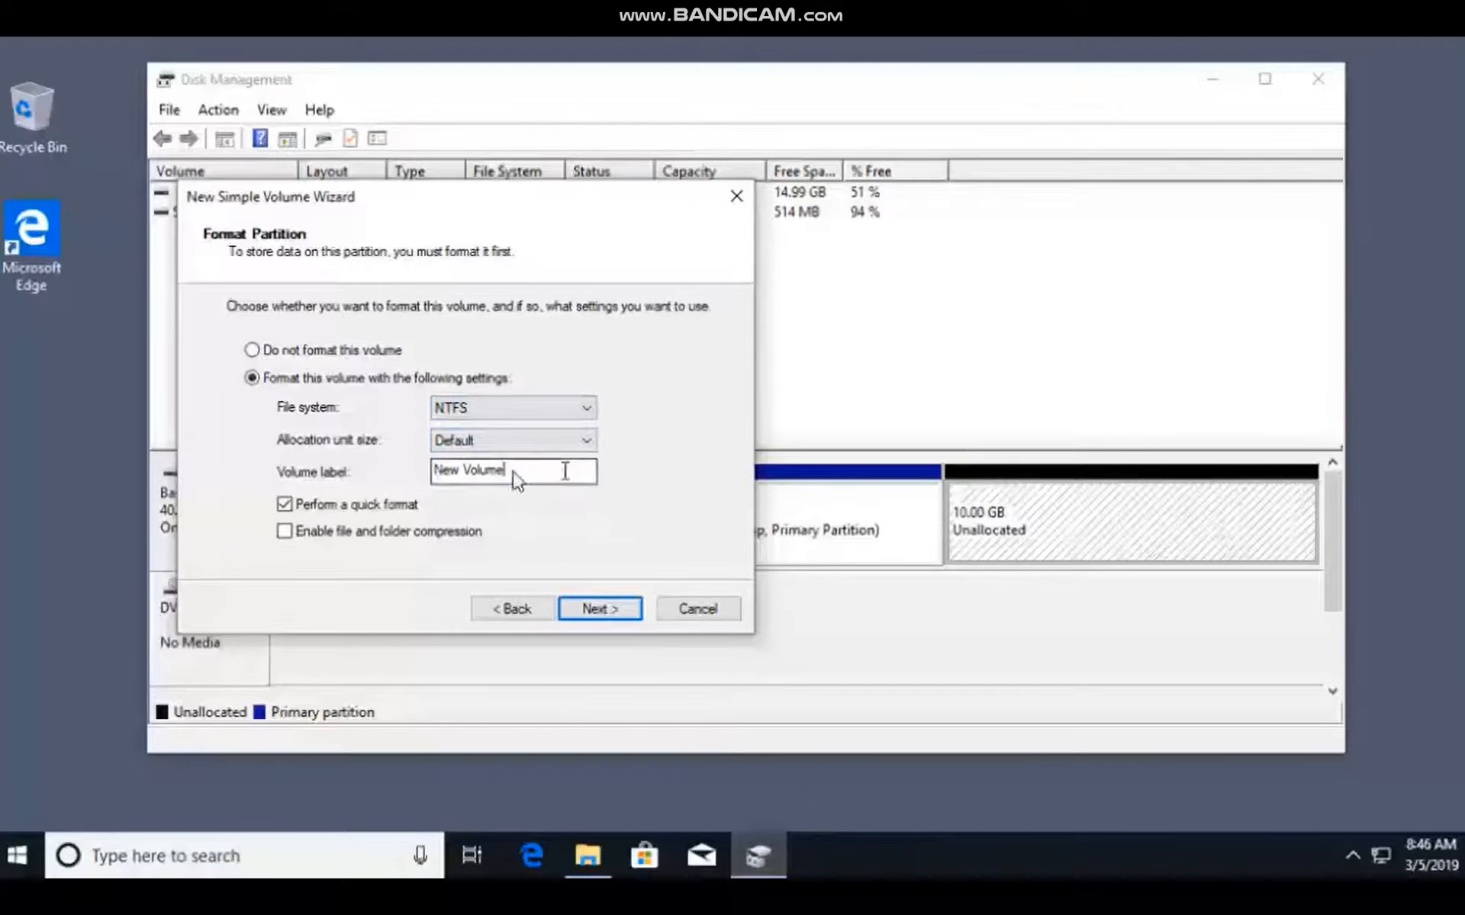
left_click_drag(563, 473, 383, 472)
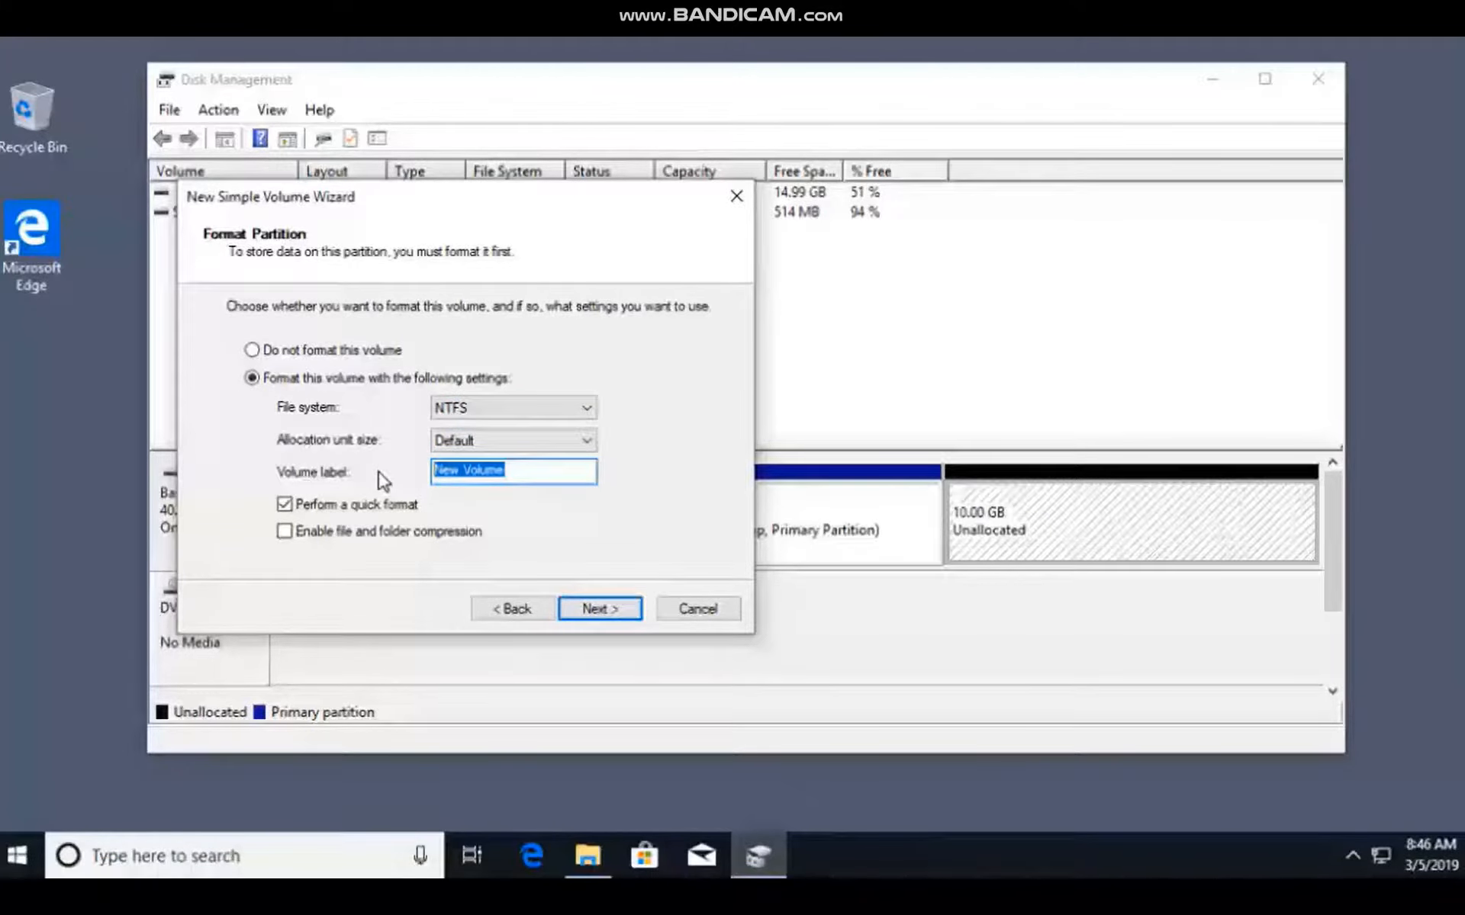
type("Files")
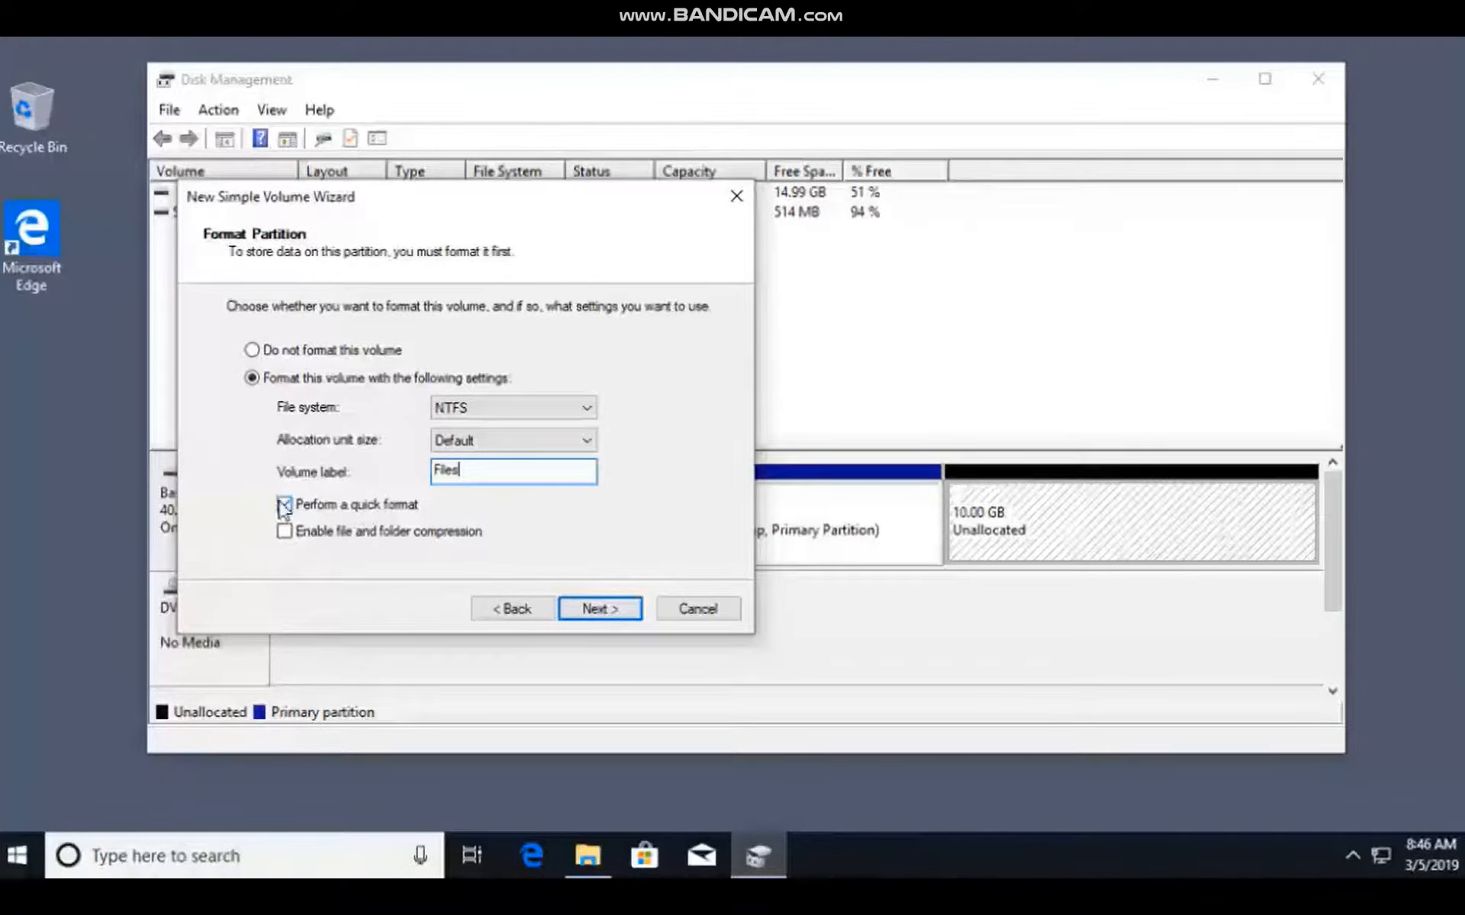
left_click(611, 612)
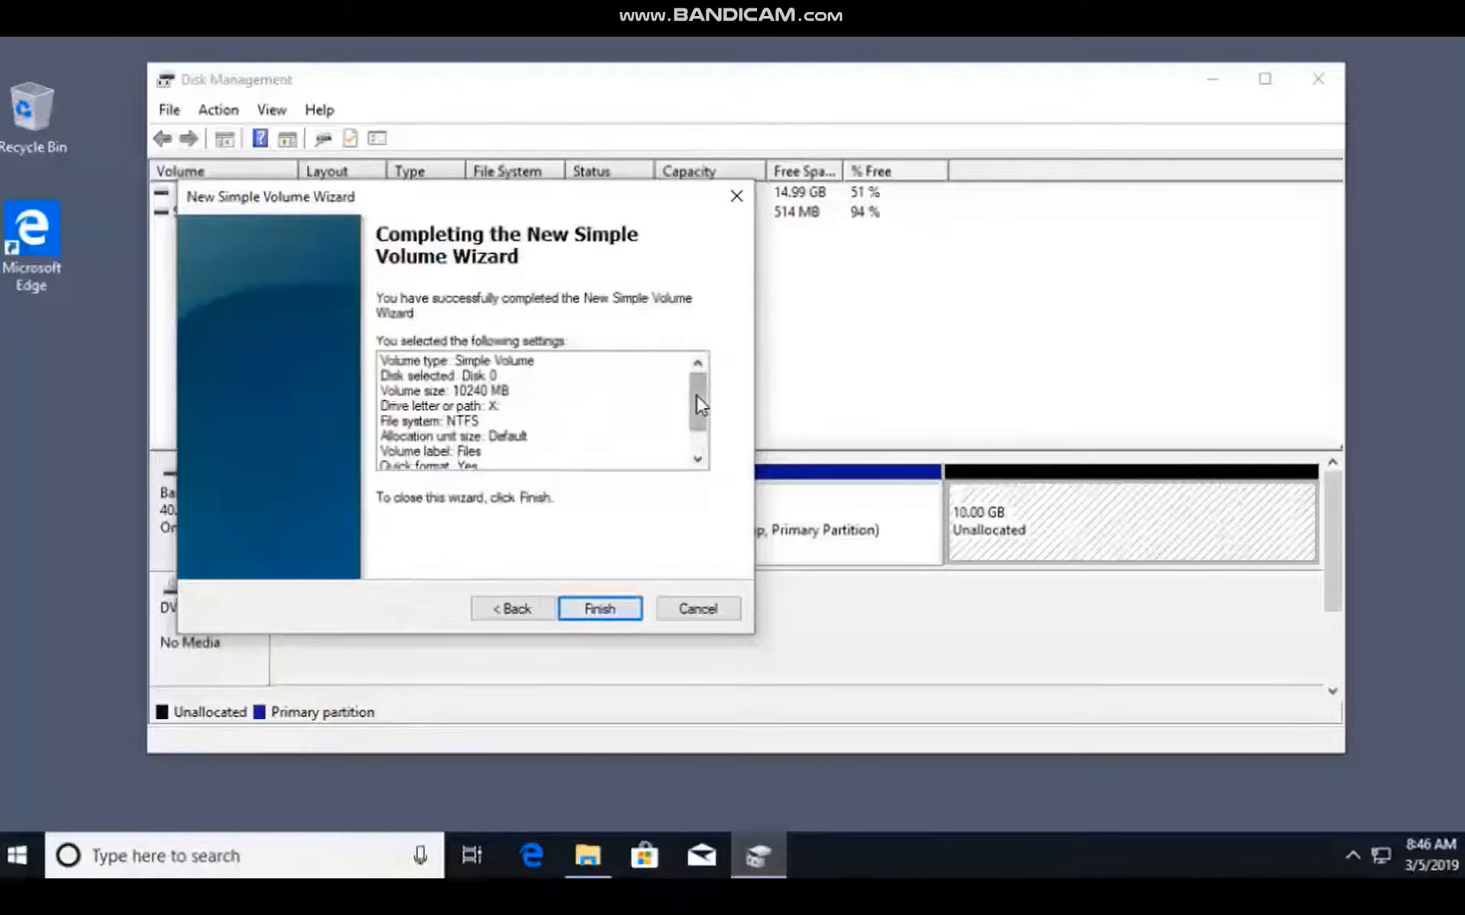
left_click_drag(702, 429, 697, 451)
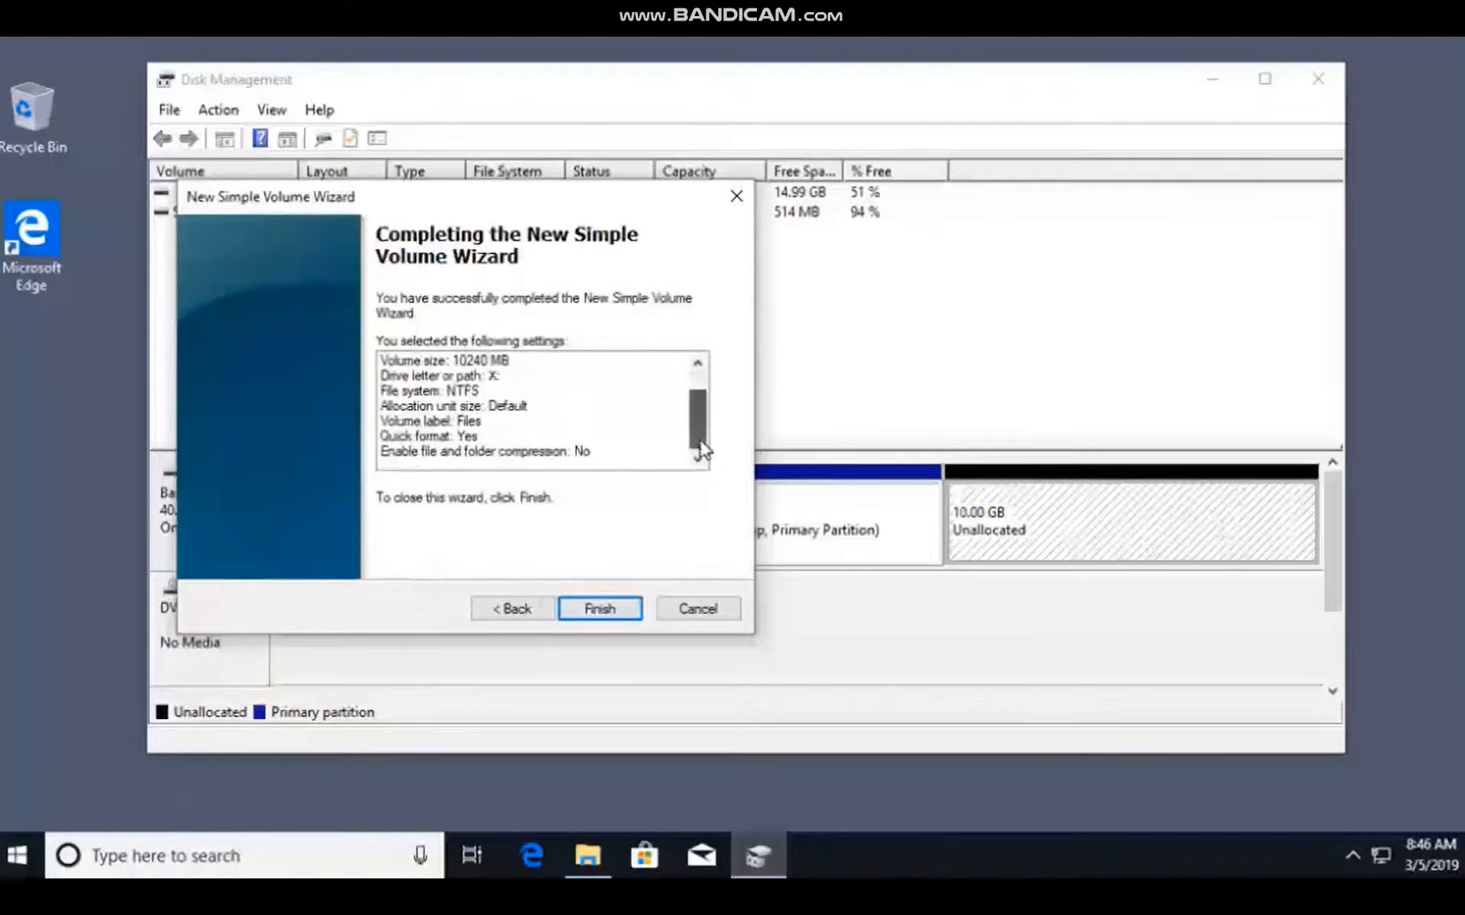
left_click(605, 608)
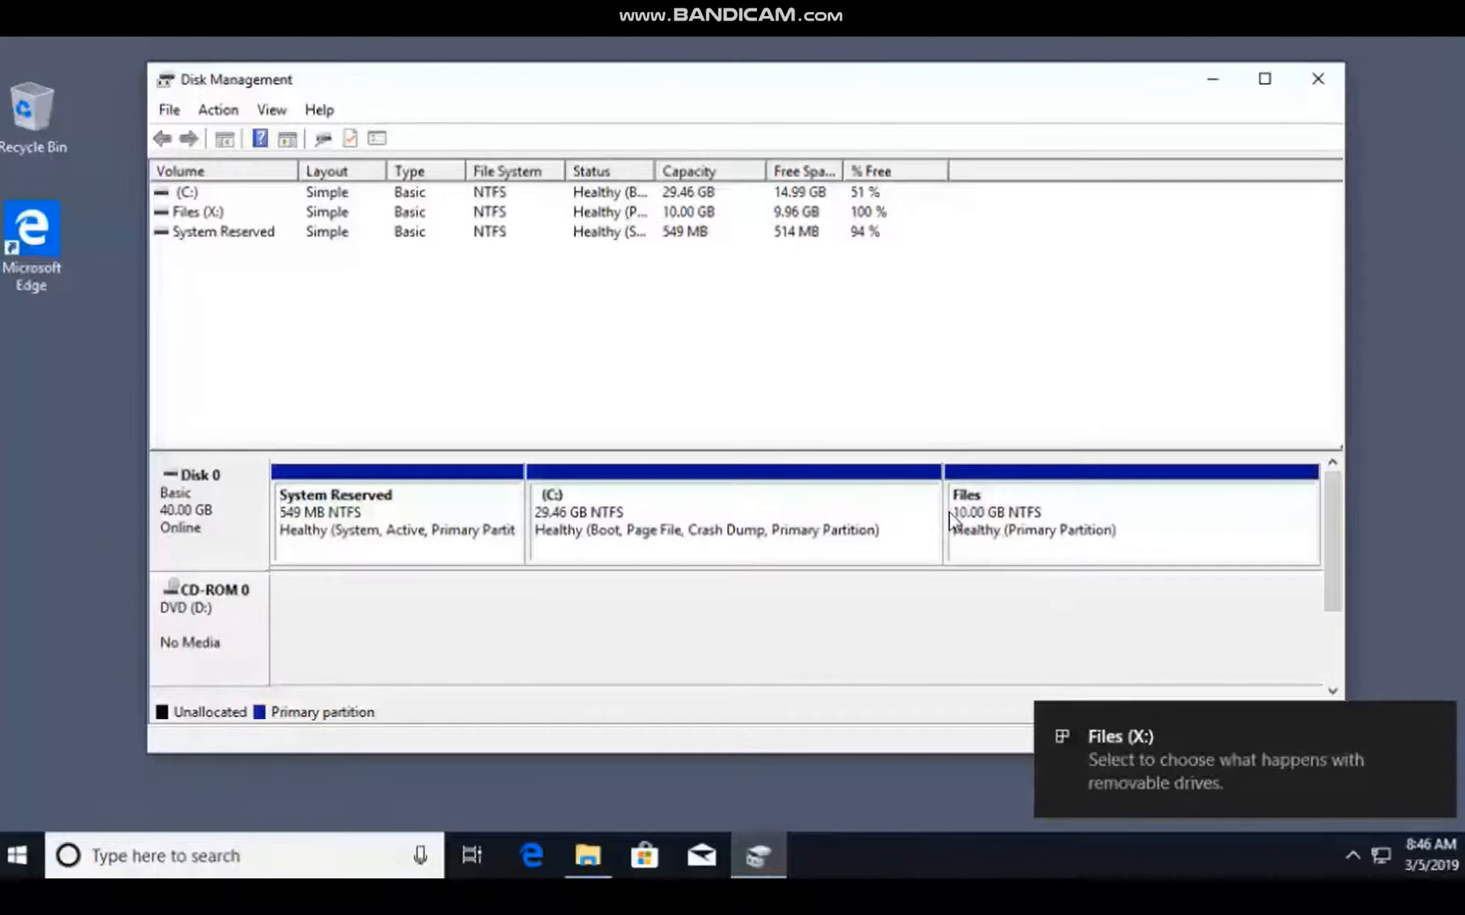
Check the Files (X:) volume in the volume list and under This PC in File Explorer, and minimize File Explorer.
left_click(191, 213)
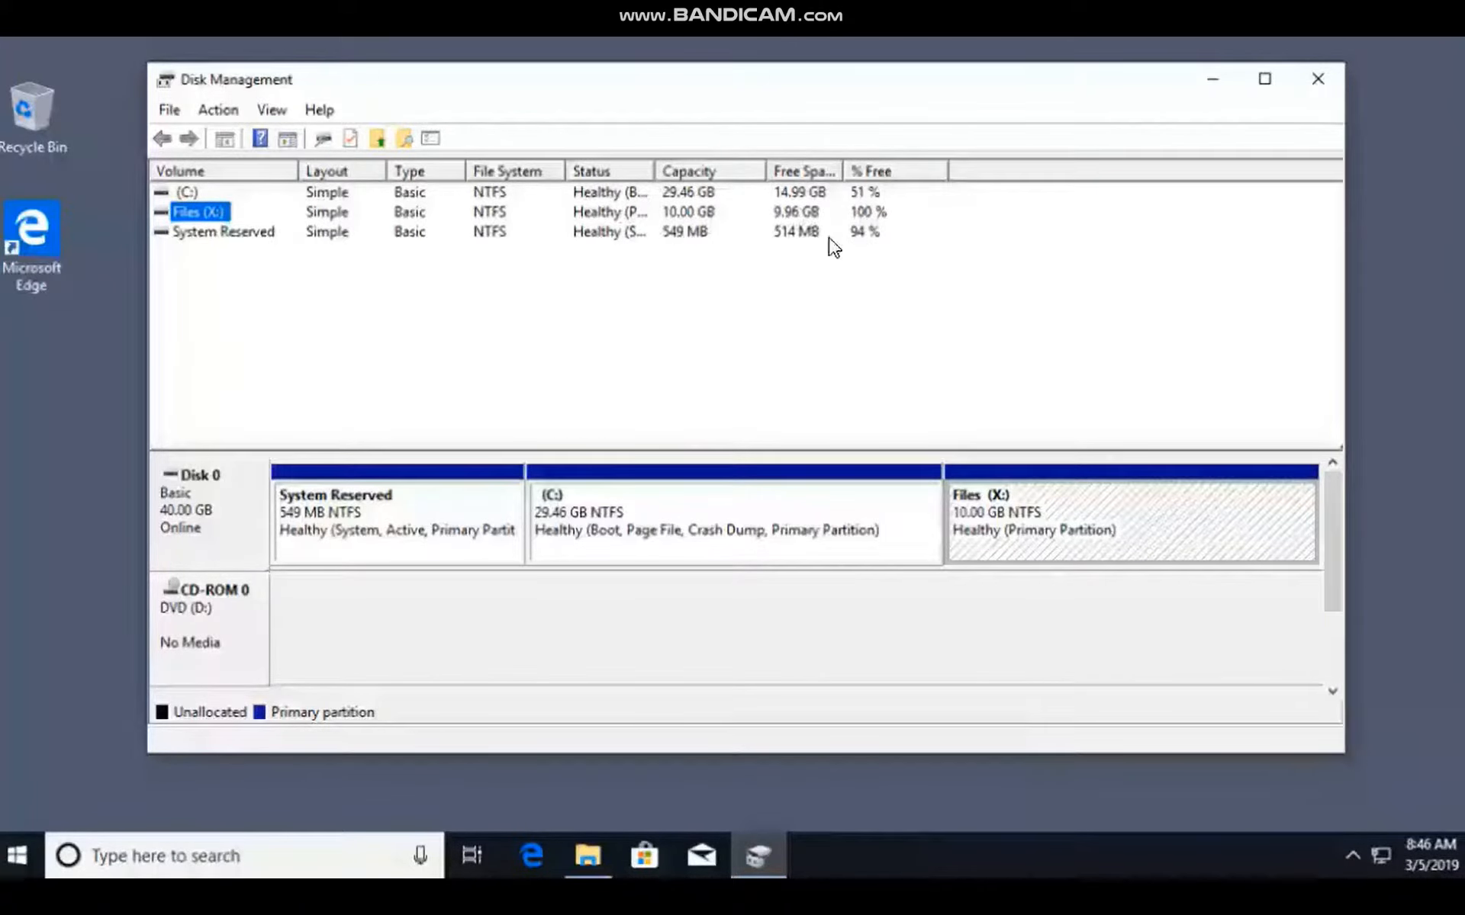
left_click(592, 853)
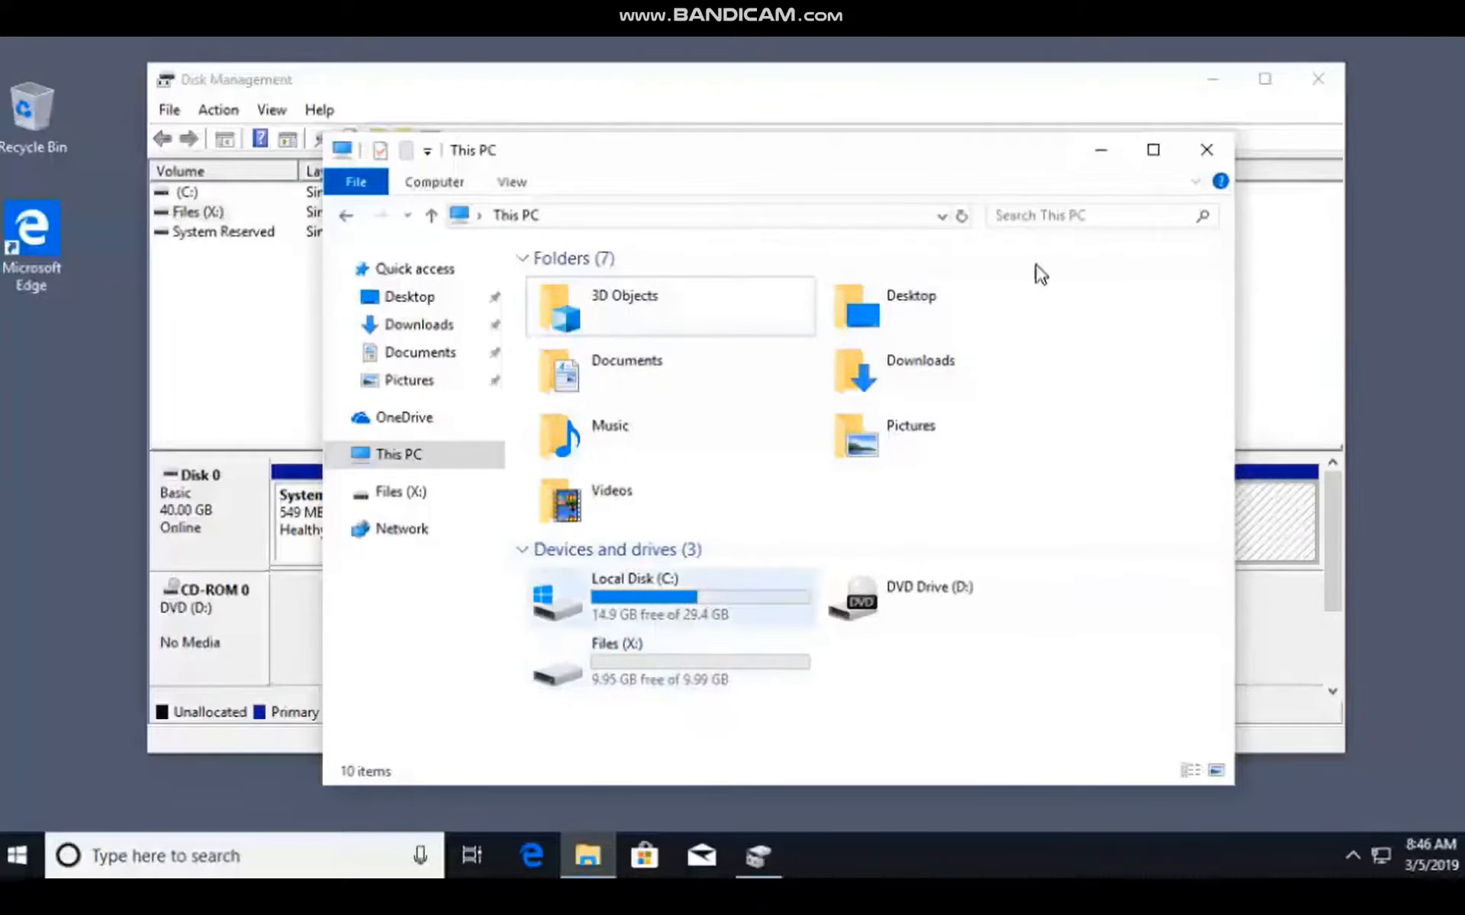
left_click(1105, 152)
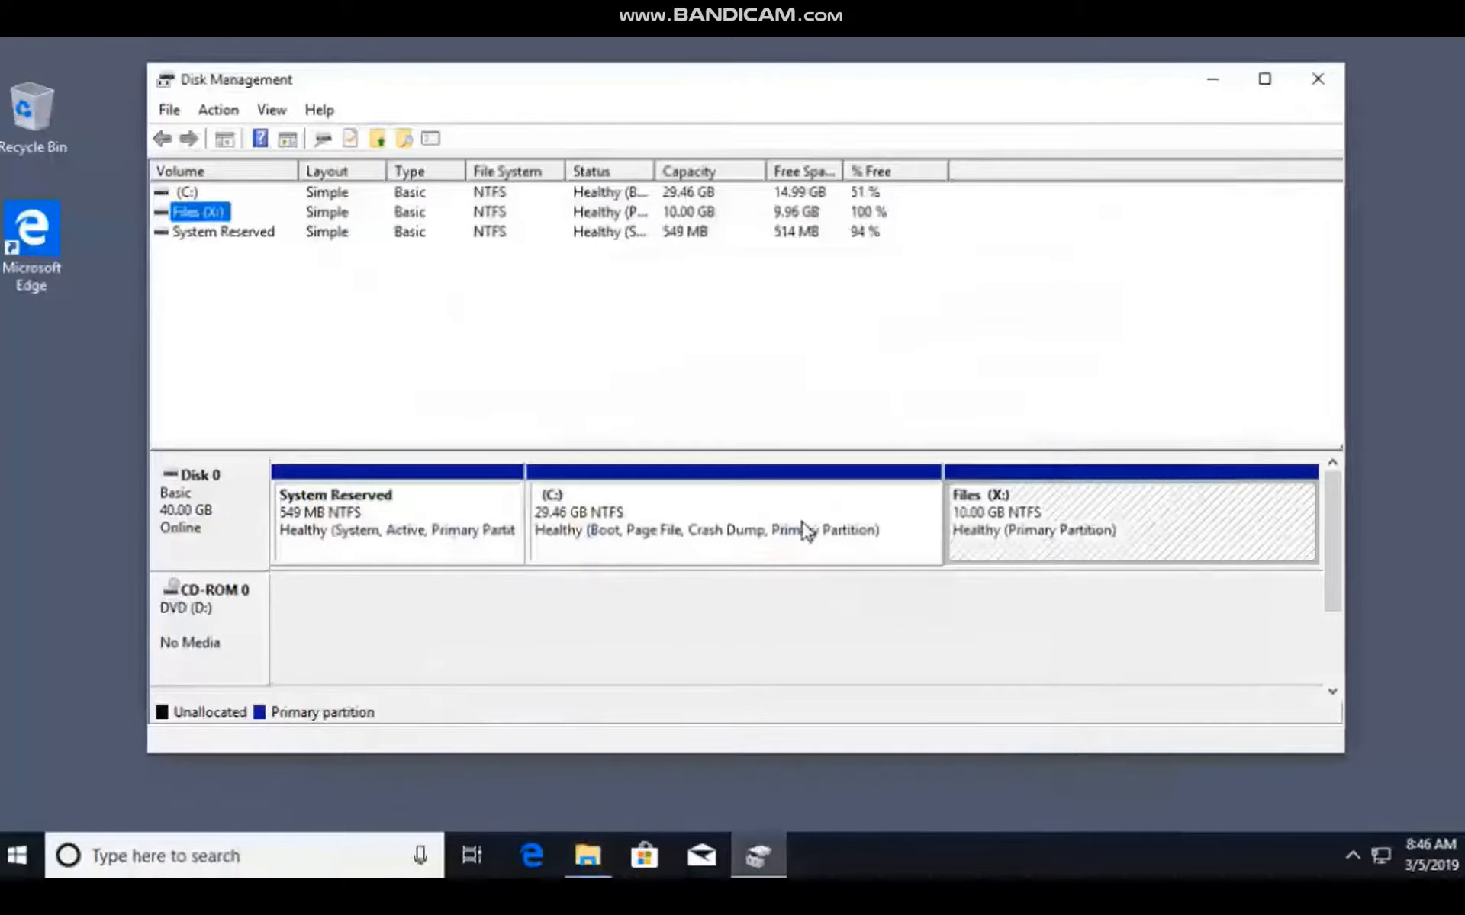
Delete the Files (X:) volume, accepting the loss of its data, and select the C: partition.
right_click(1032, 510)
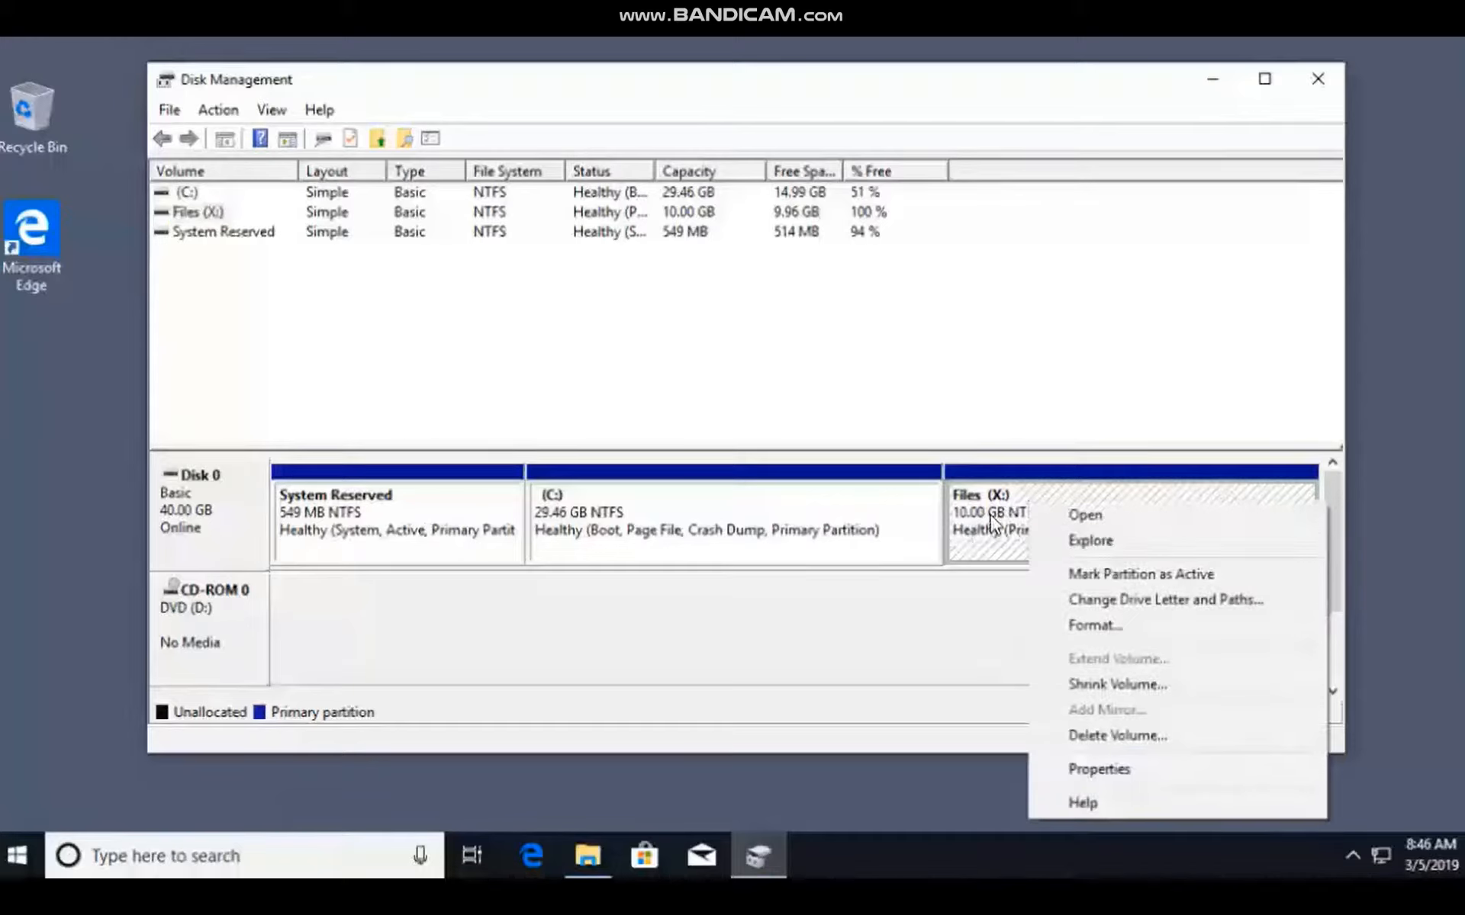
left_click(1144, 739)
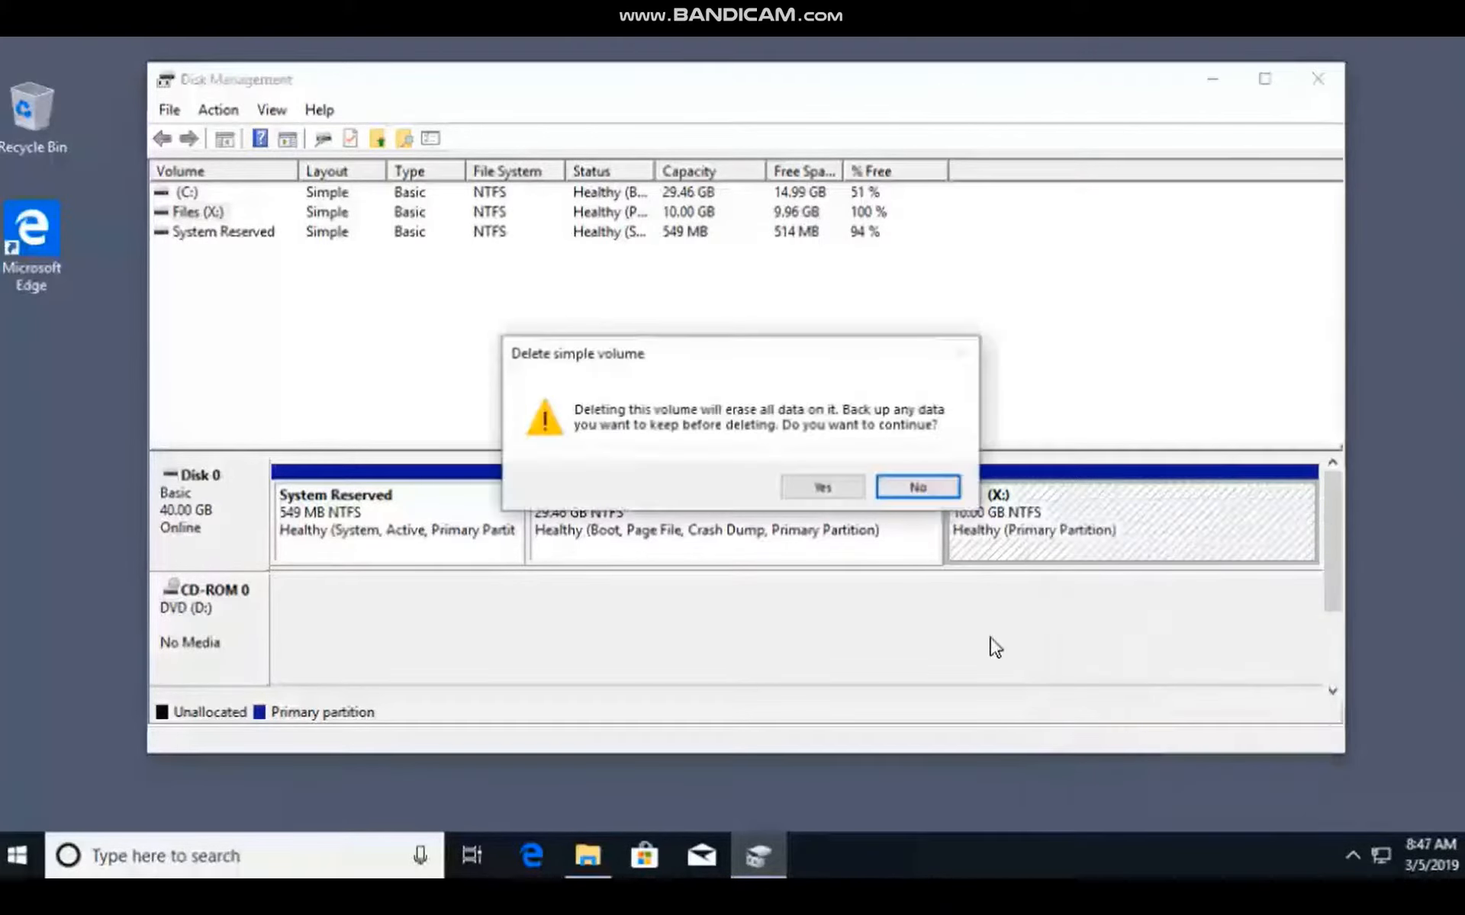
left_click(822, 488)
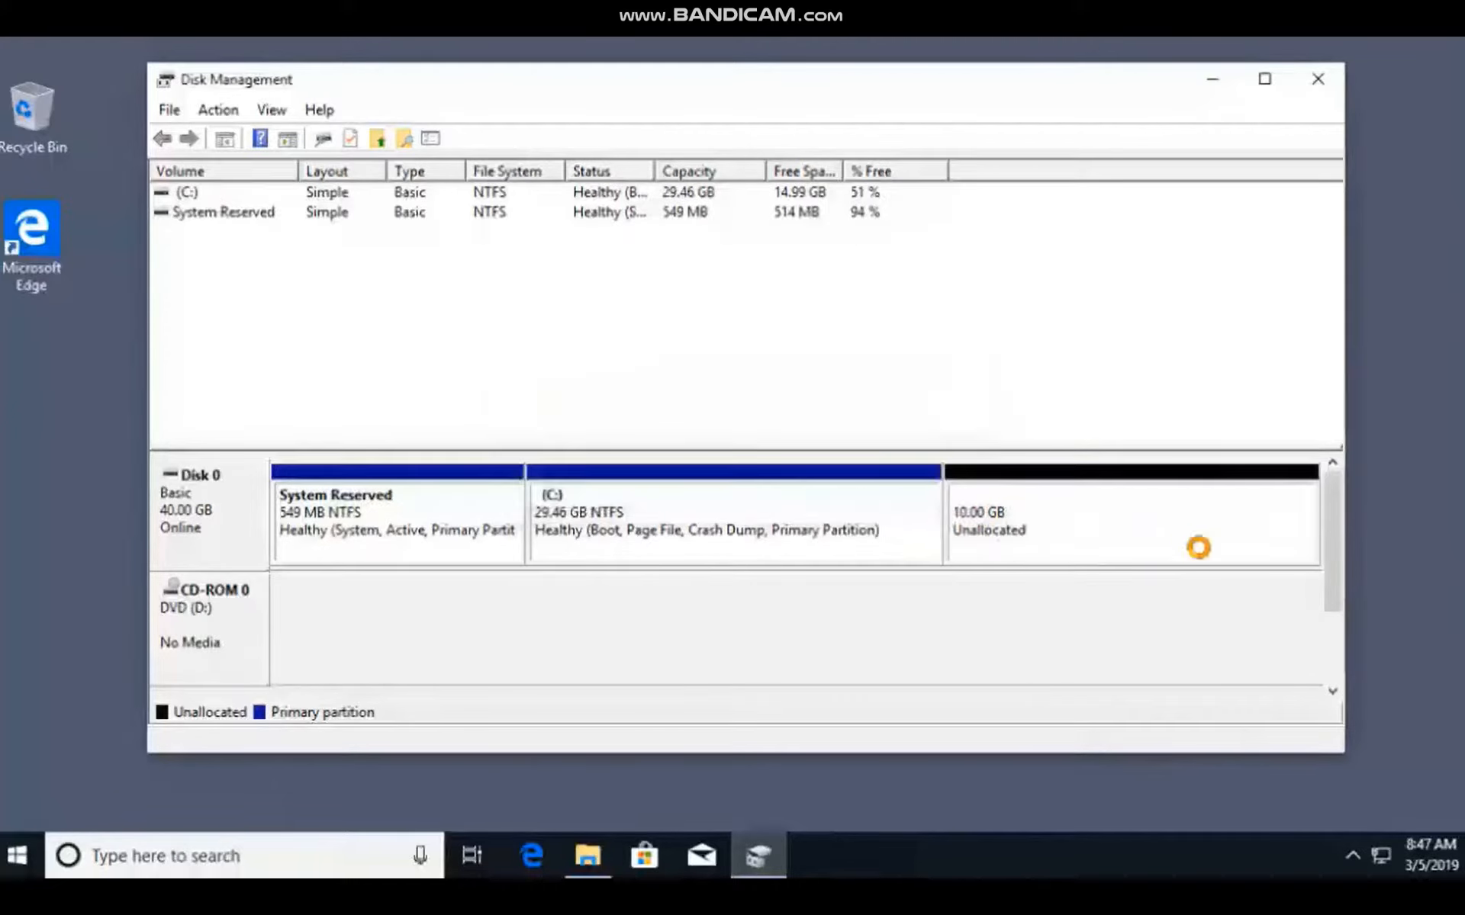
left_click(864, 508)
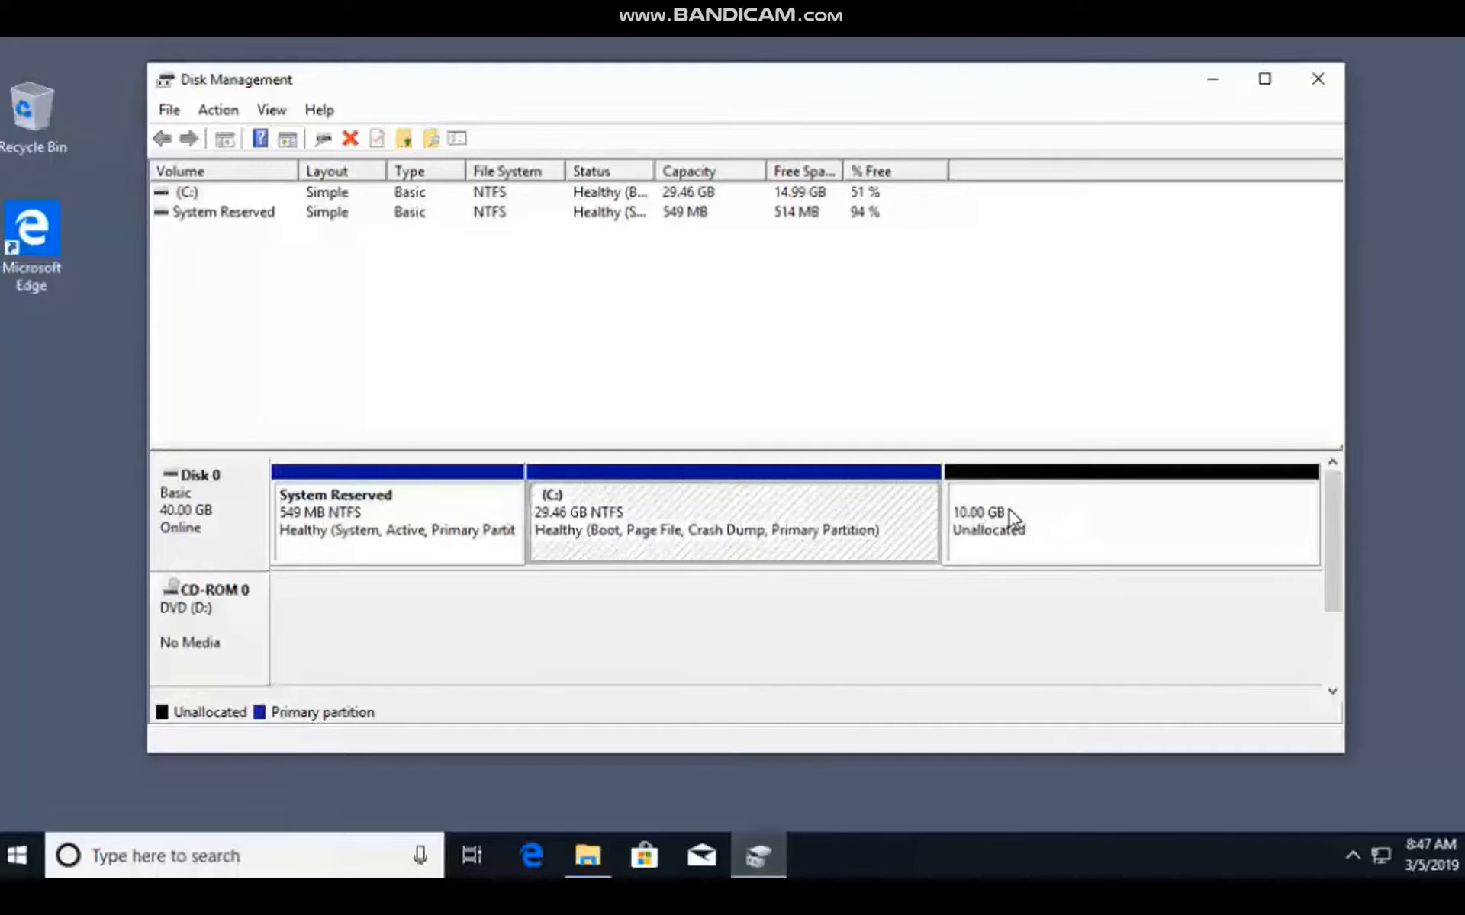
Extend the C: volume with the full 10240 MB of unallocated space on Disk 0 and finish the Extend Volume Wizard.
right_click(706, 521)
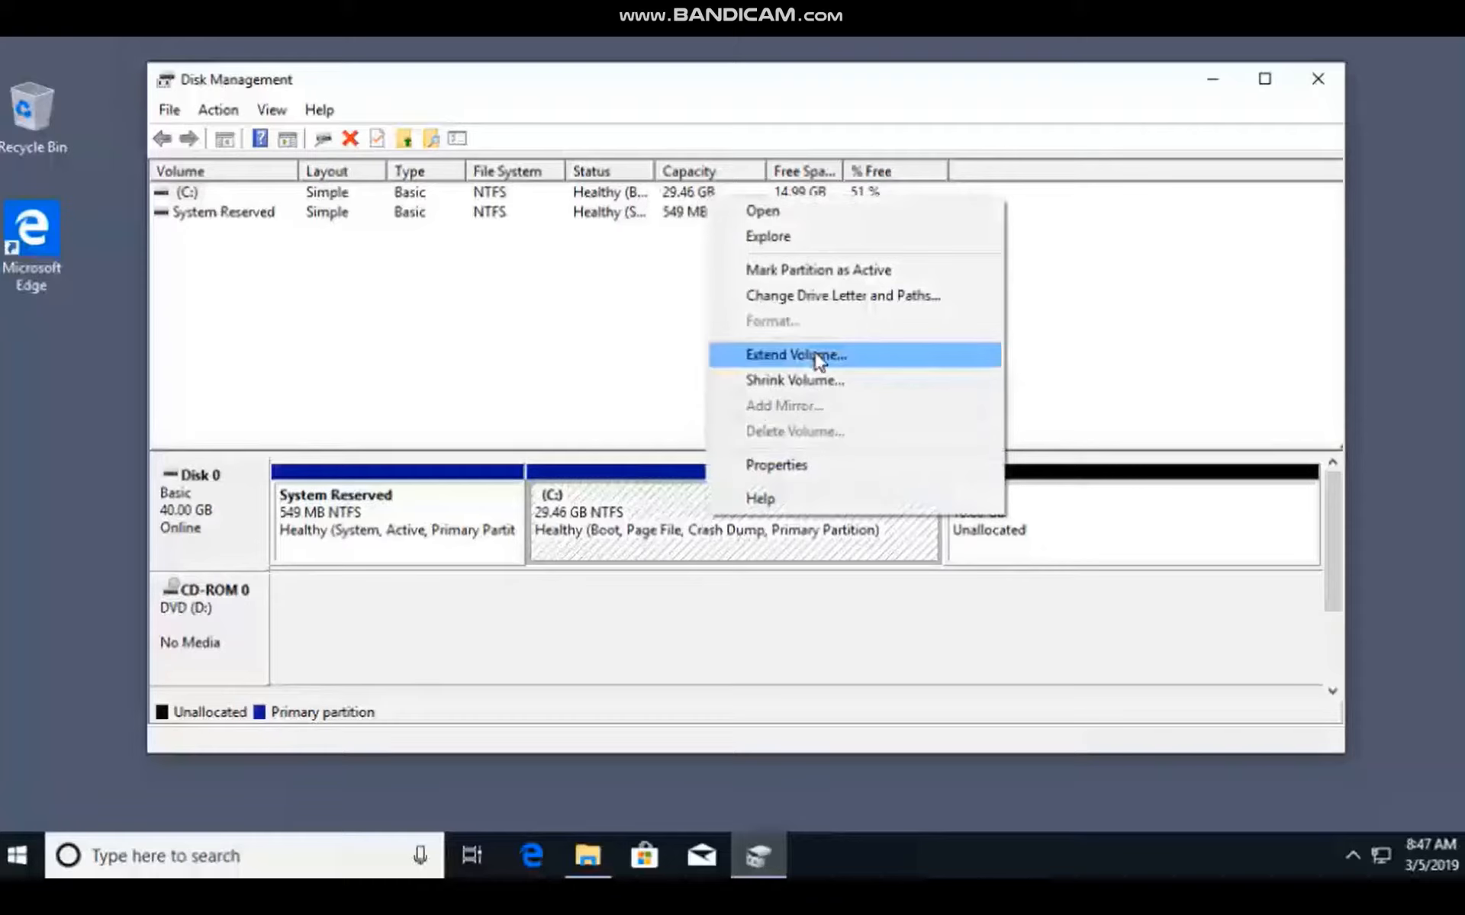
left_click(818, 359)
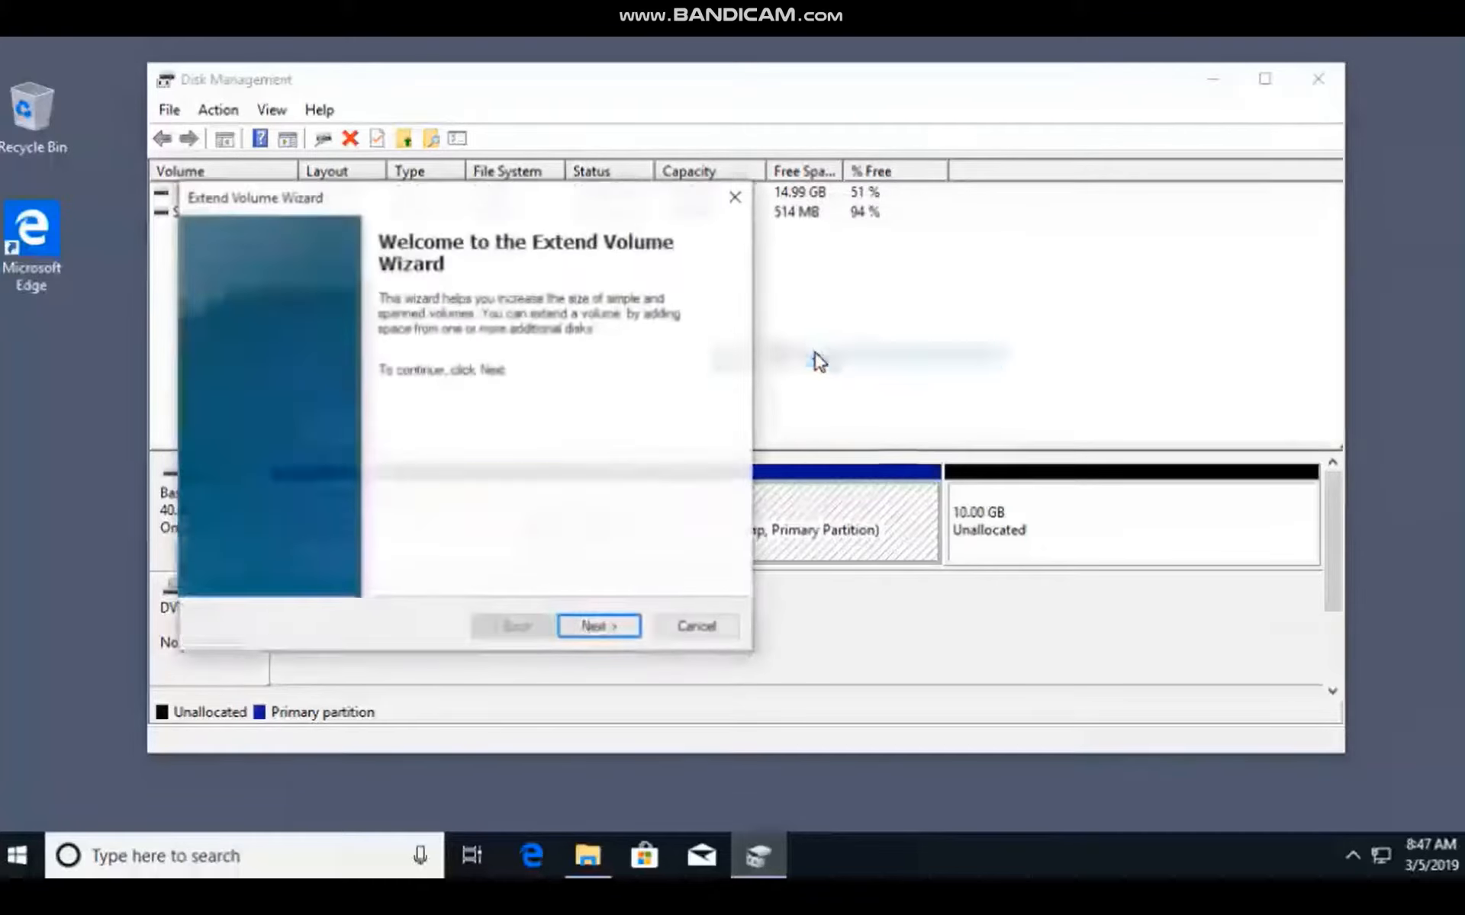
left_click(599, 622)
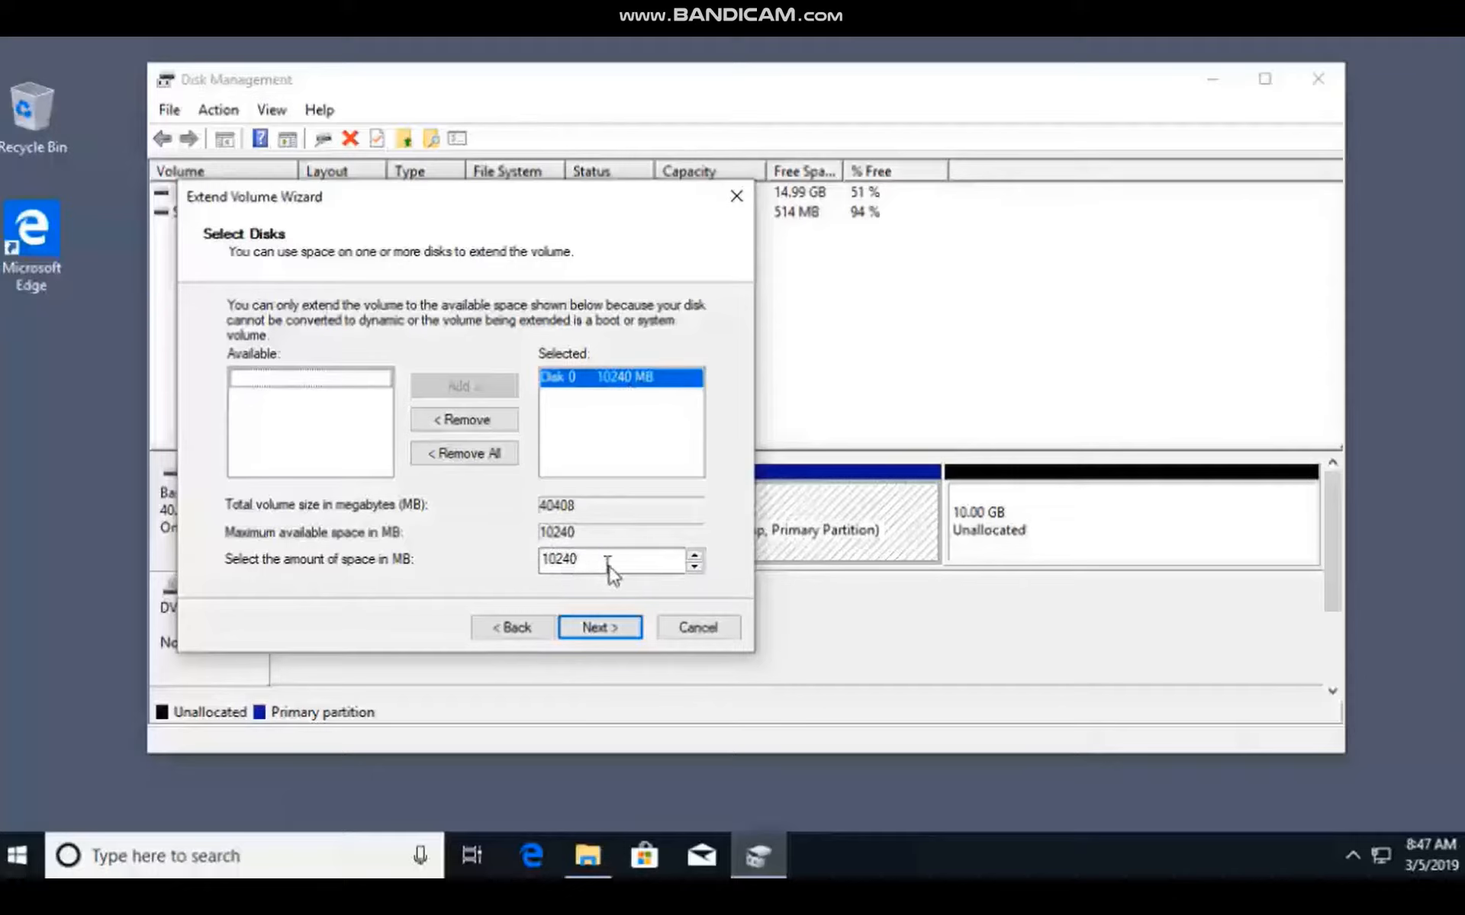
left_click(594, 627)
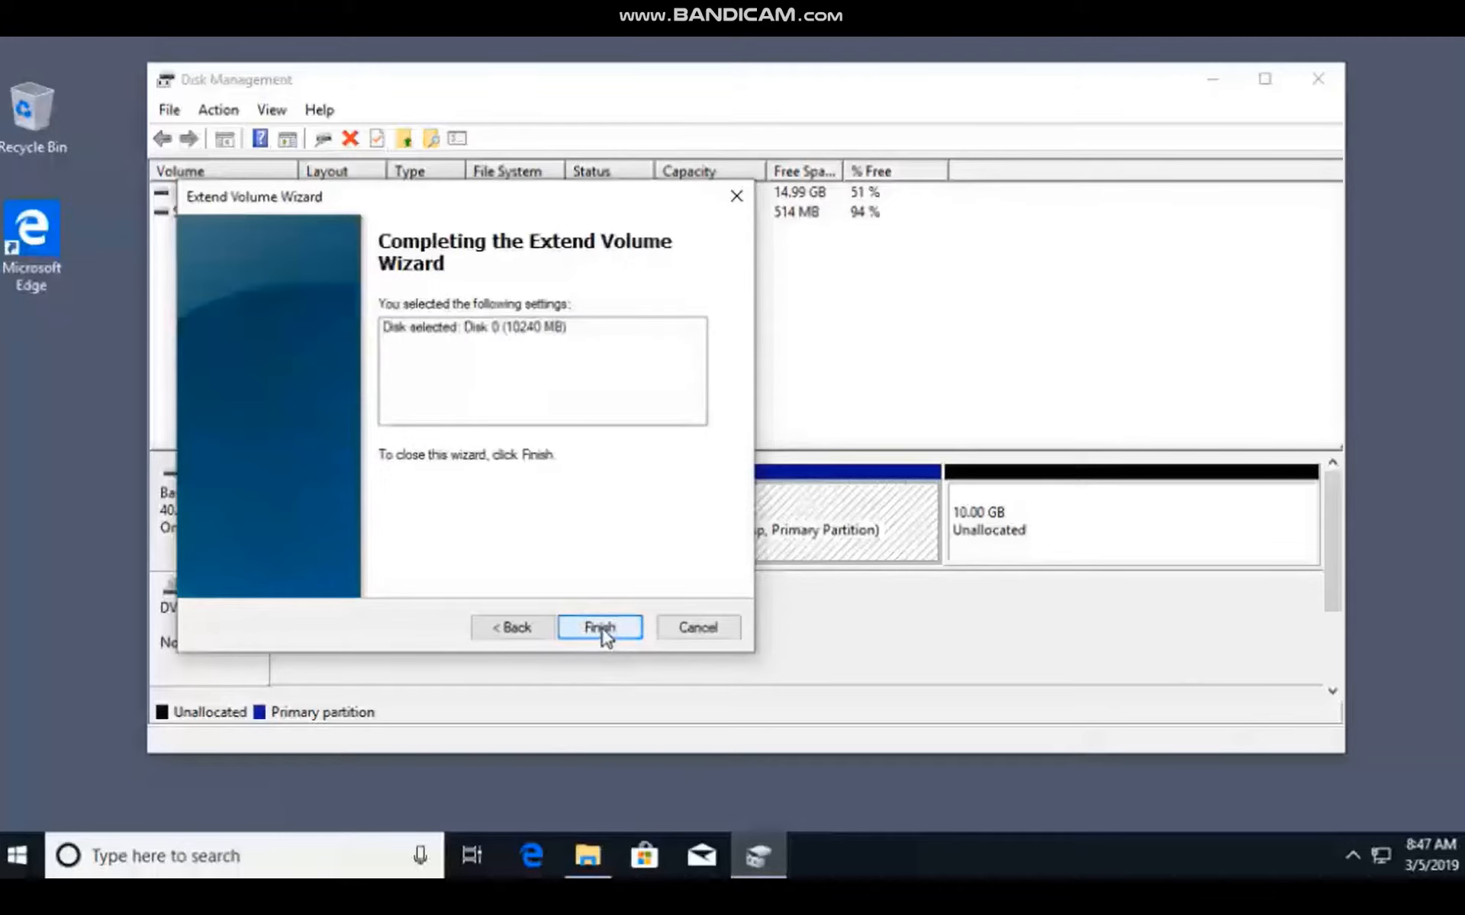
left_click(600, 627)
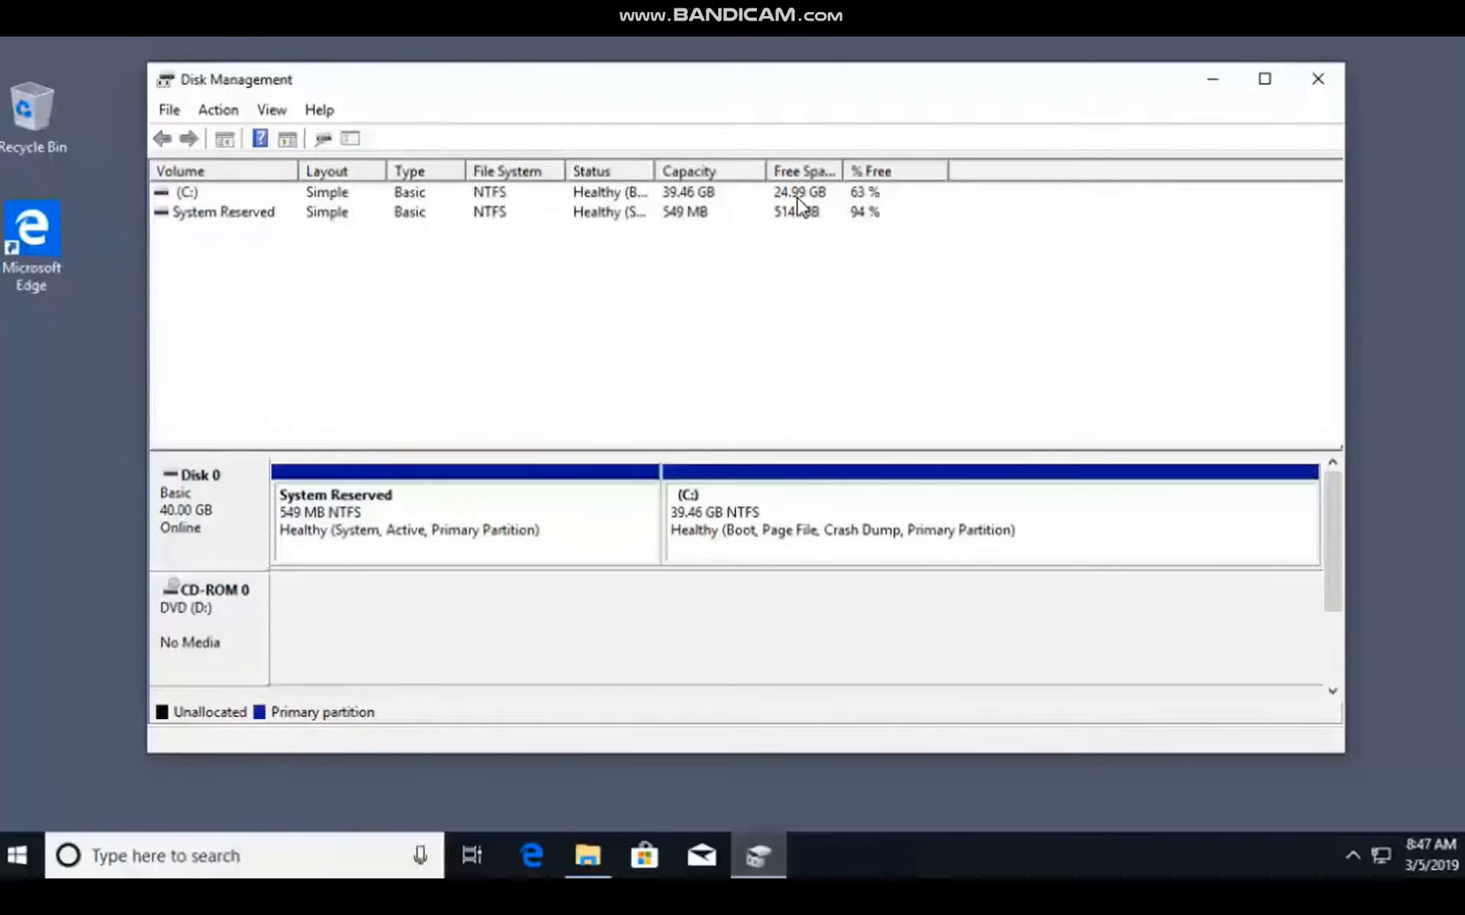
Check the size of Local Disk (C:) under This PC in File Explorer, and close File Explorer.
left_click(588, 855)
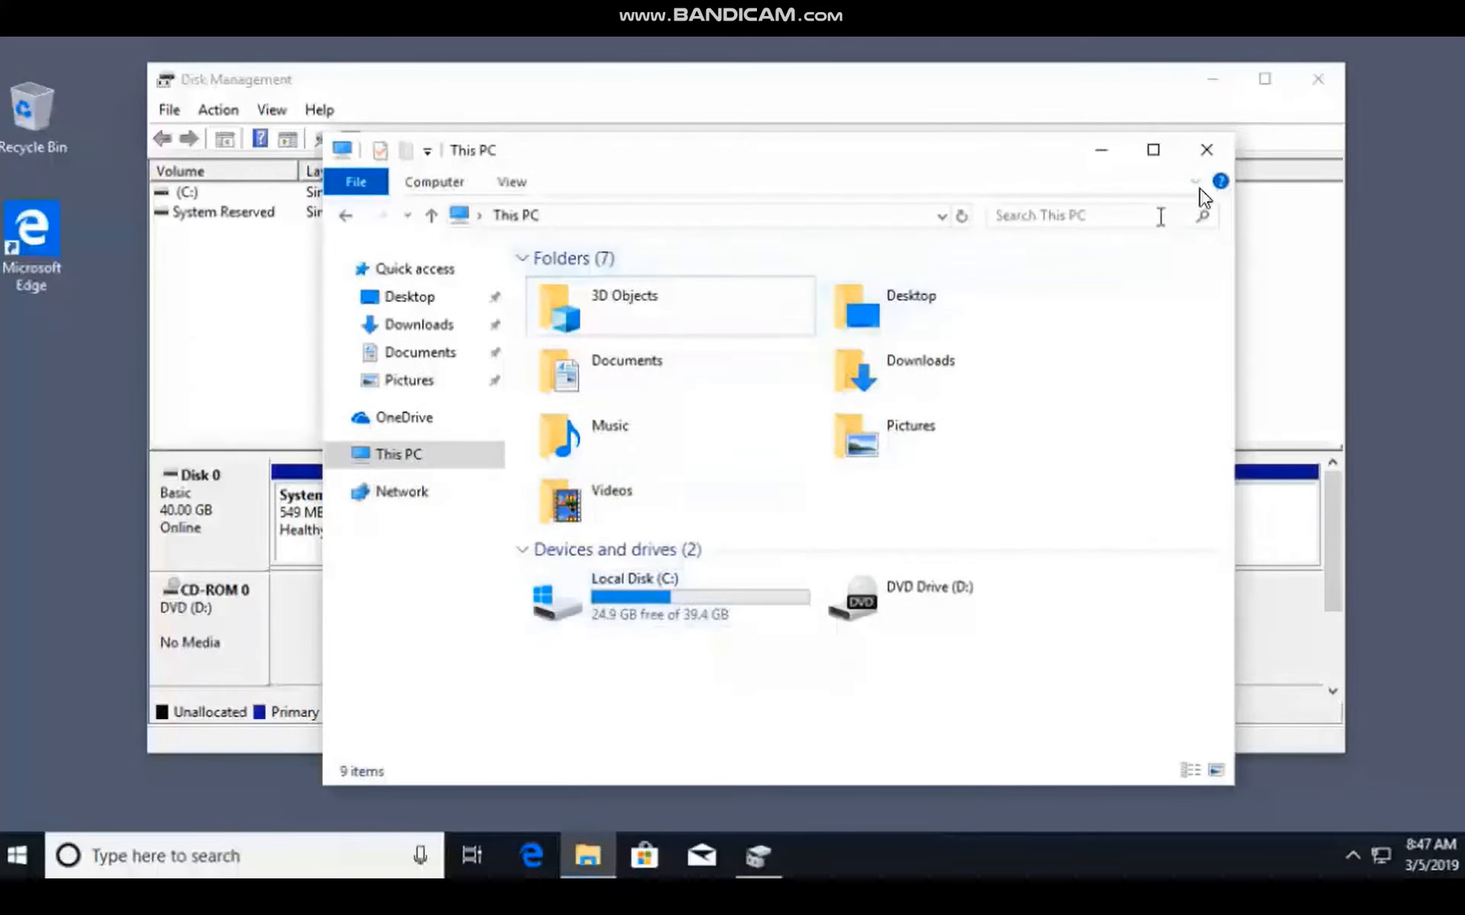
left_click(1206, 150)
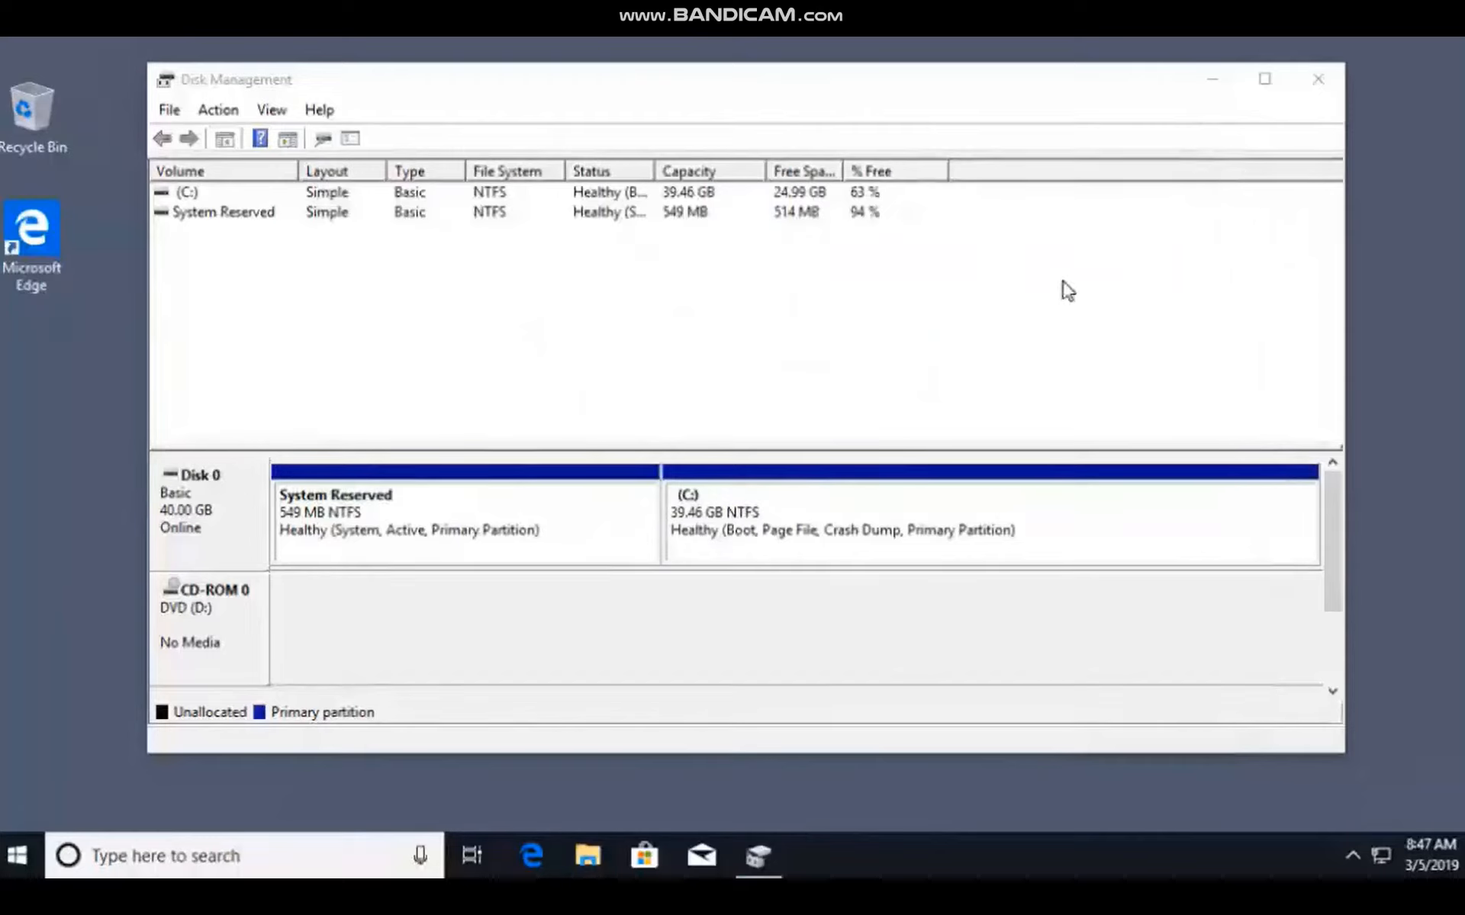